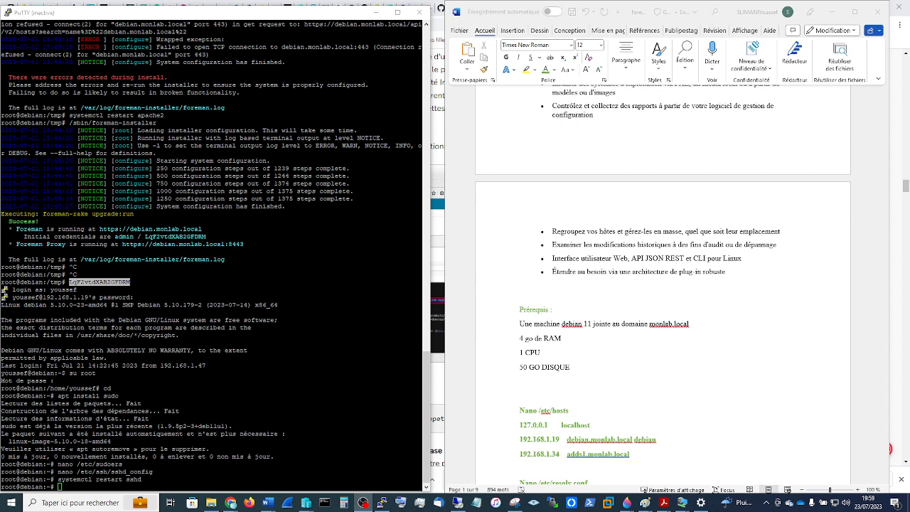
- Review the Foreman URL and initial admin login in the installer output, and the prerequisites and host settings in the Word guide
drag(6, 228, 19, 229)
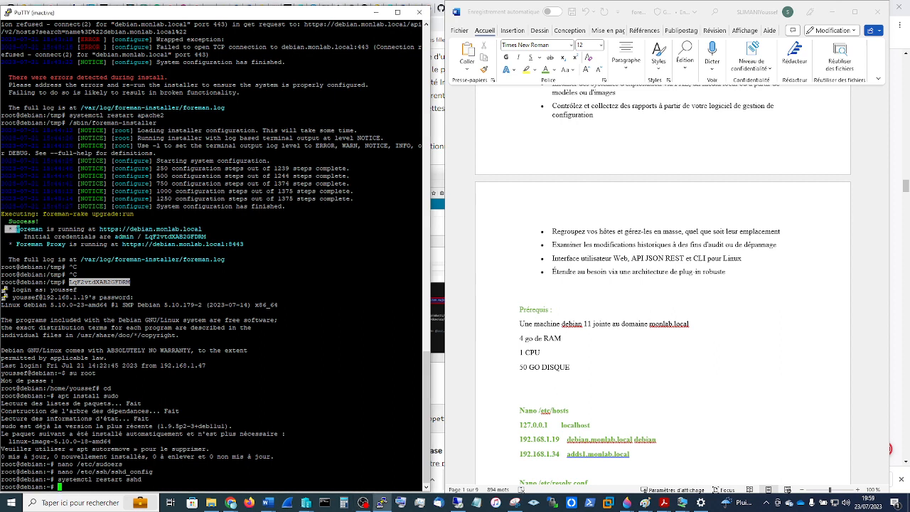
drag(97, 229, 422, 229)
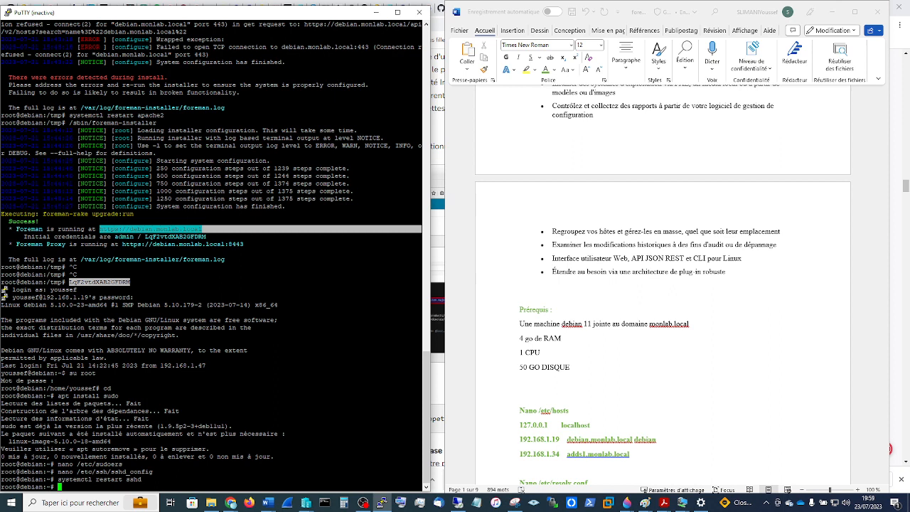
double_click(125, 236)
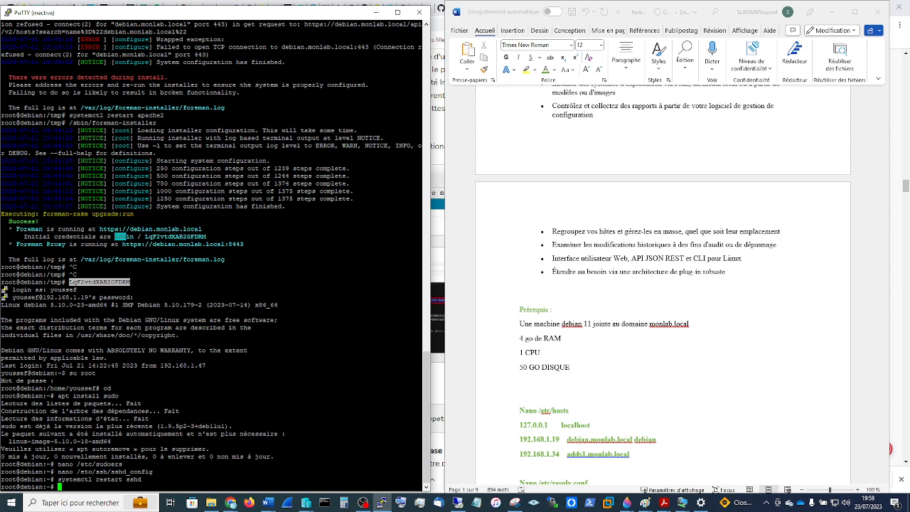
scroll(595, 426, down, 3)
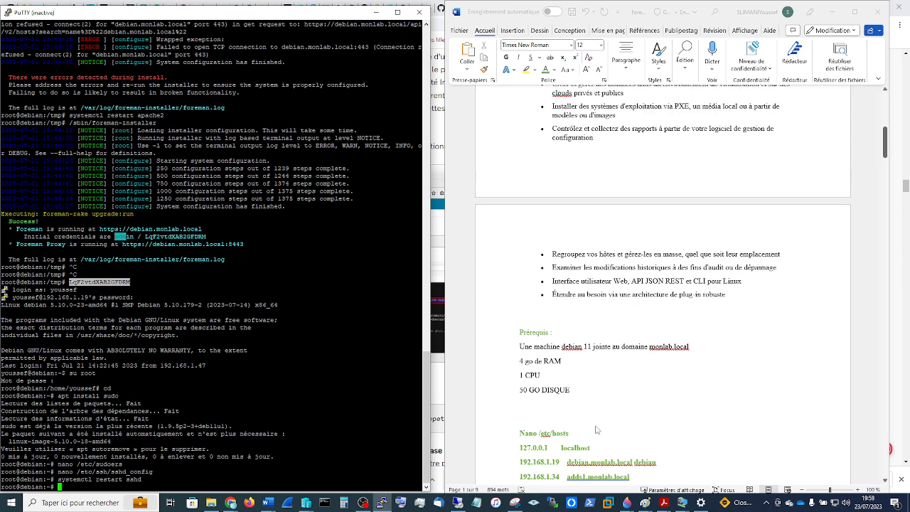
scroll(595, 426, down, 3)
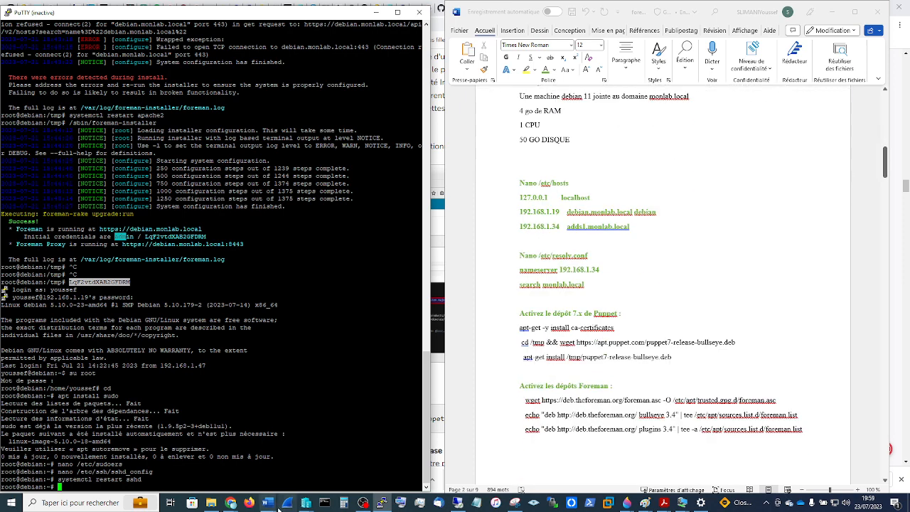
- Switch to the Foreman page in Chrome, log out, and sign back in with the prefilled admin credentials
mouse_move(277, 506)
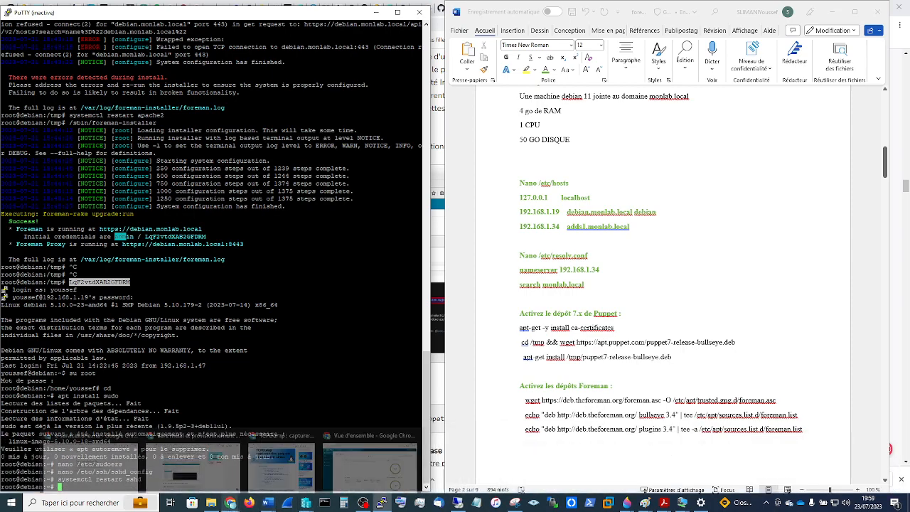
mouse_move(230, 502)
click(359, 481)
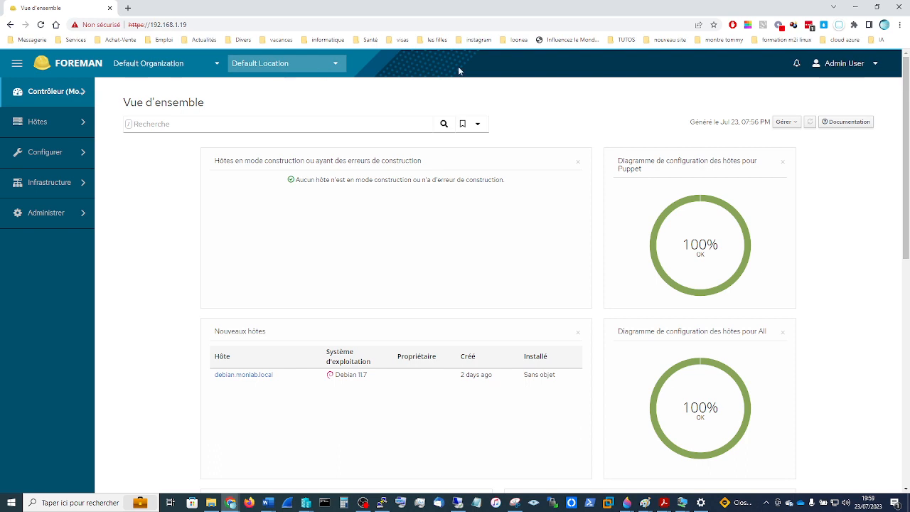
click(857, 68)
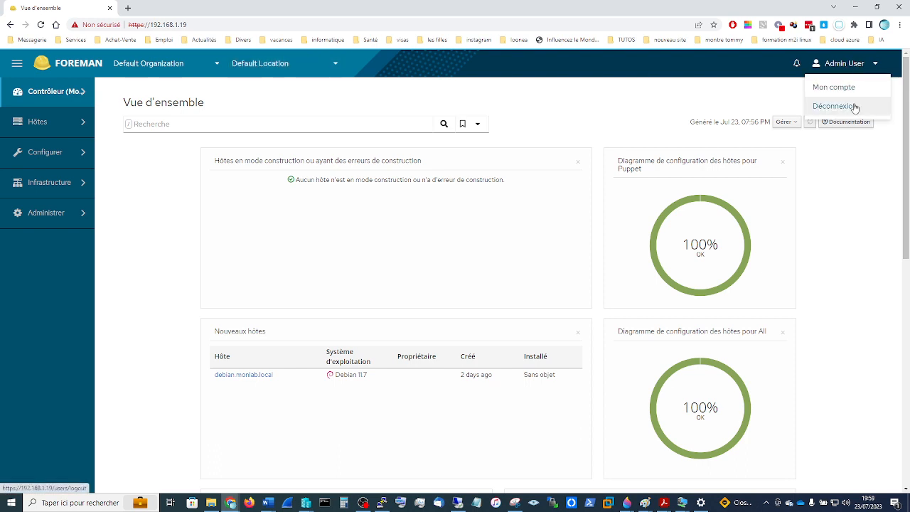
click(852, 106)
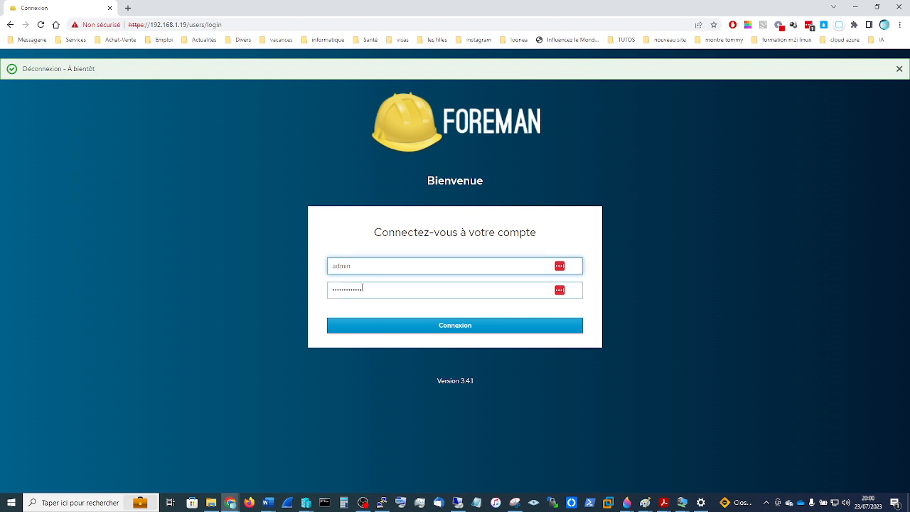
click(439, 330)
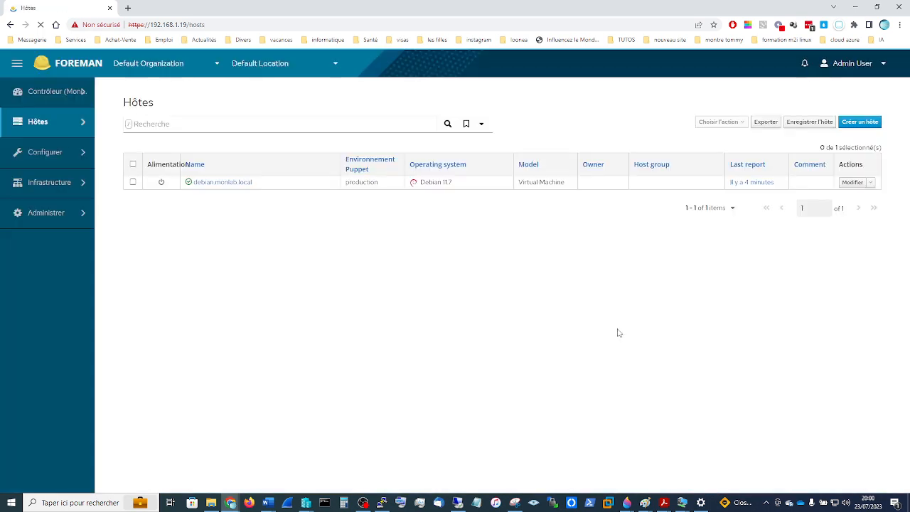
- Open the admin's own account and examine its mail preferences, locations, organizations, roles, SSH keys and personal access token settings
click(879, 66)
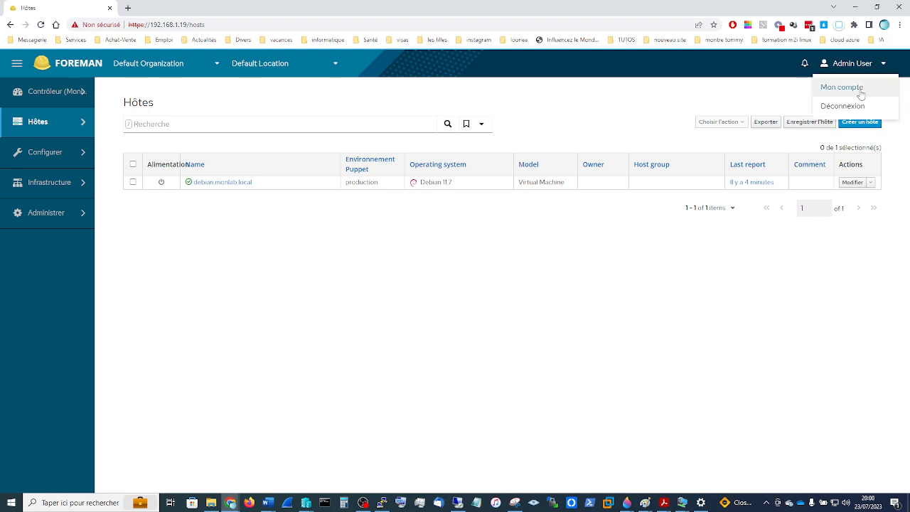
click(857, 91)
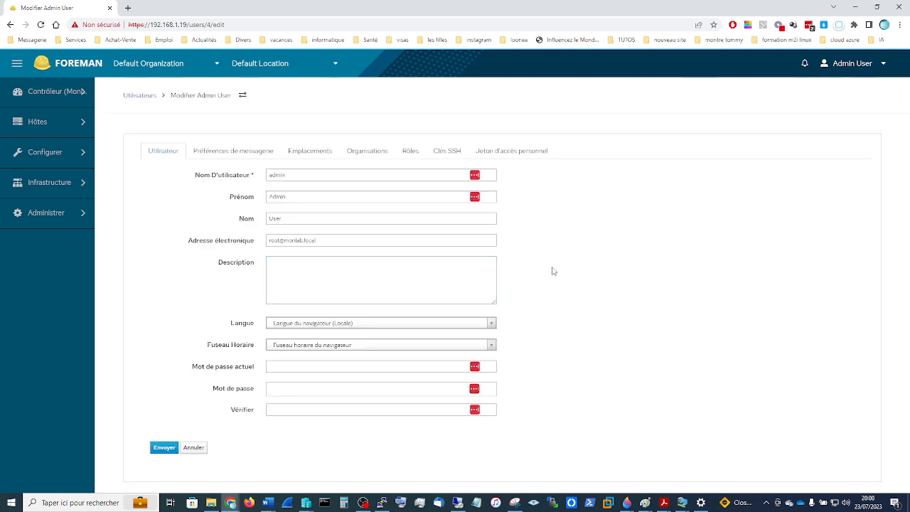
click(222, 153)
click(305, 151)
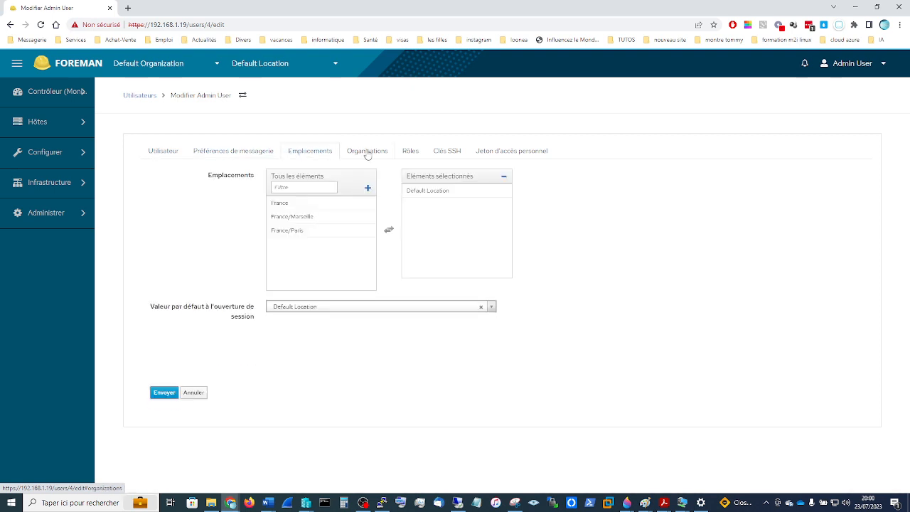
click(370, 153)
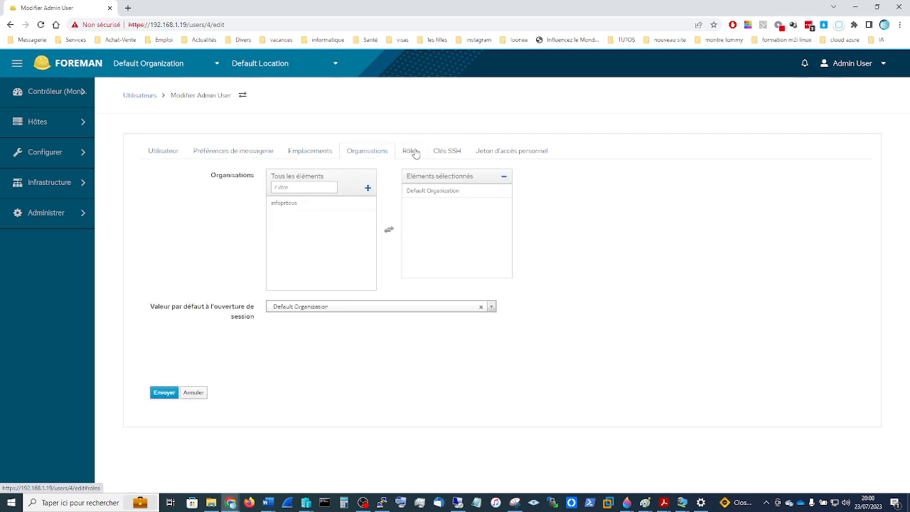
click(412, 151)
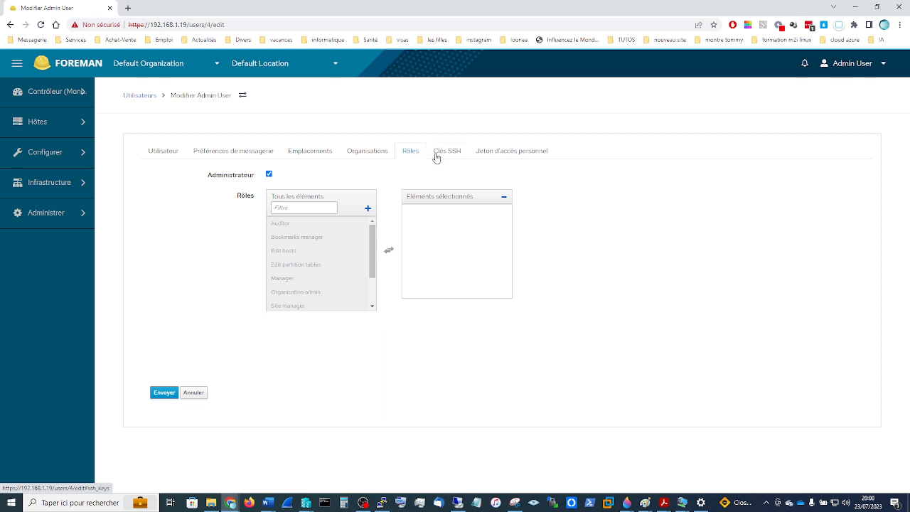
click(440, 152)
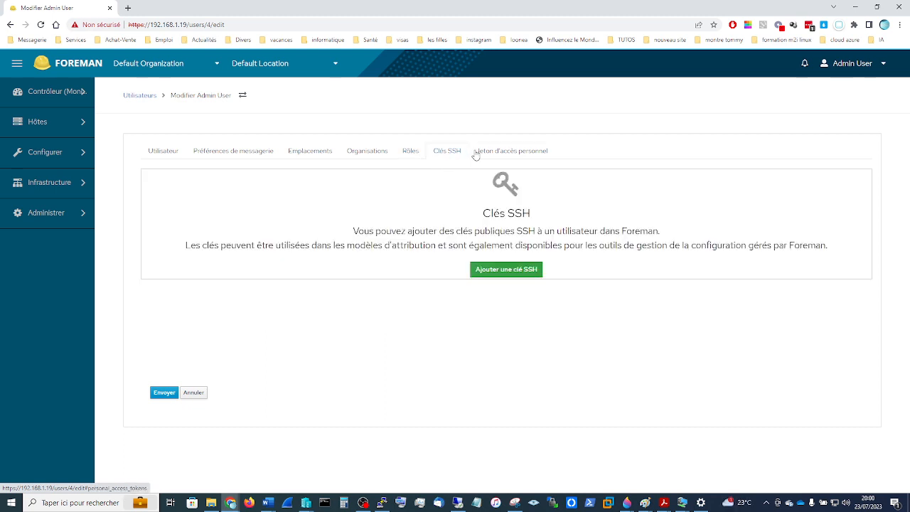
click(511, 151)
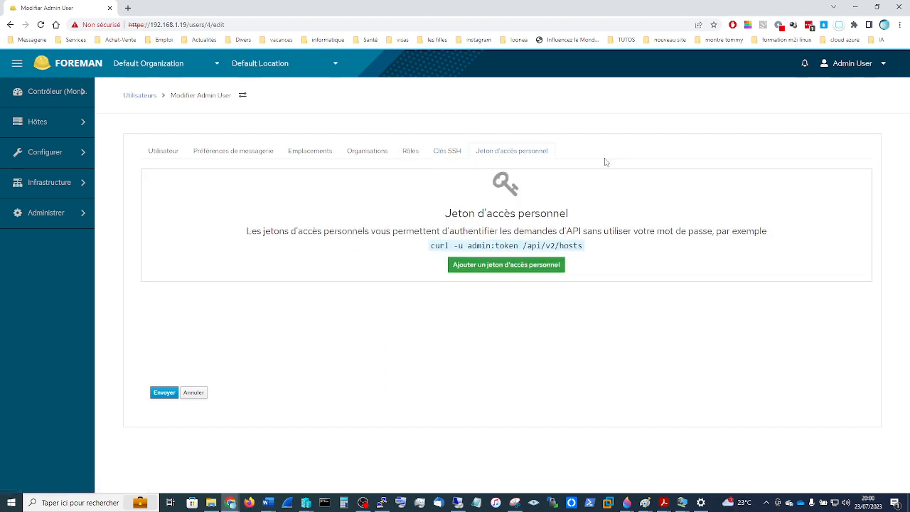
- Open the monitoring dashboard and examine its new hosts, latest events, Puppet run distribution and host configuration status widgets
mouse_move(34, 98)
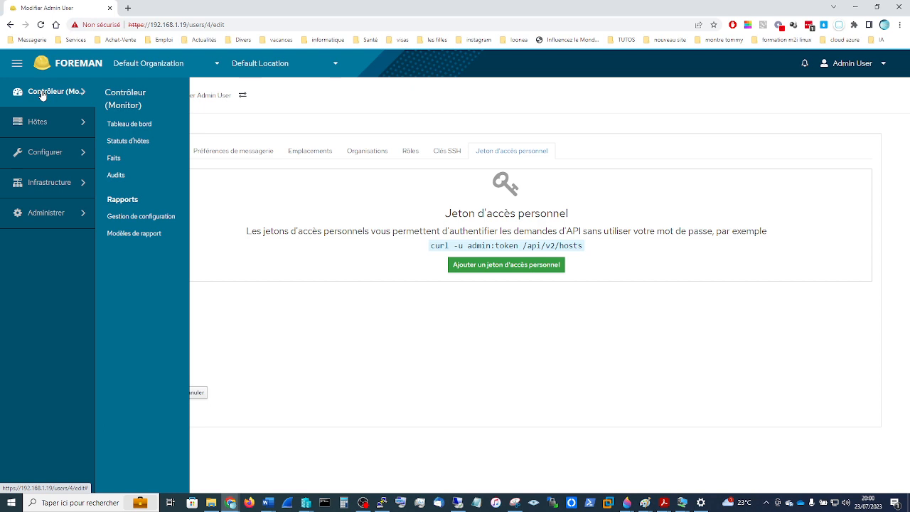
click(138, 126)
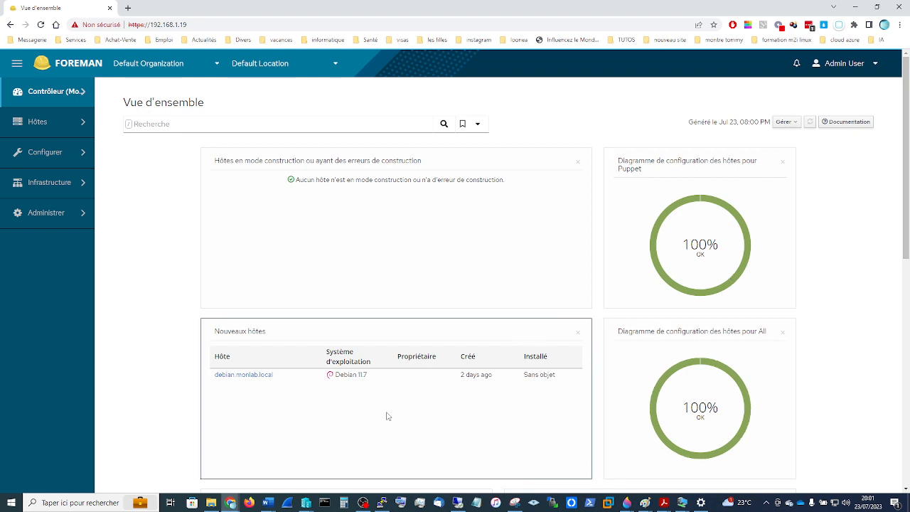
scroll(387, 416, down, 1)
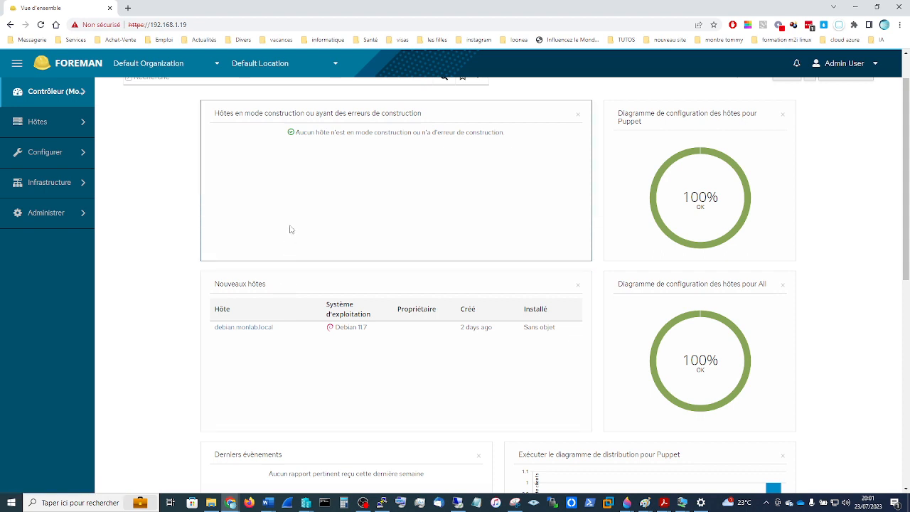
scroll(319, 255, down, 1)
scroll(319, 256, down, 3)
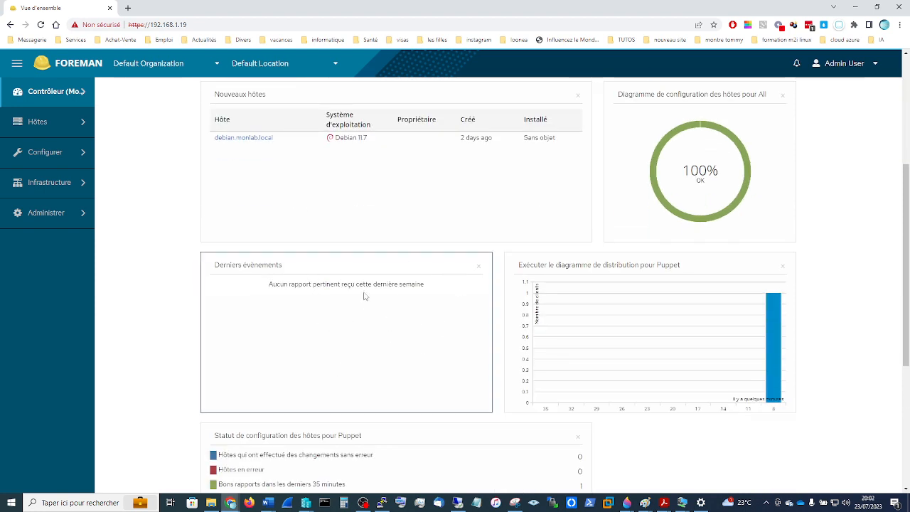
scroll(439, 354, down, 3)
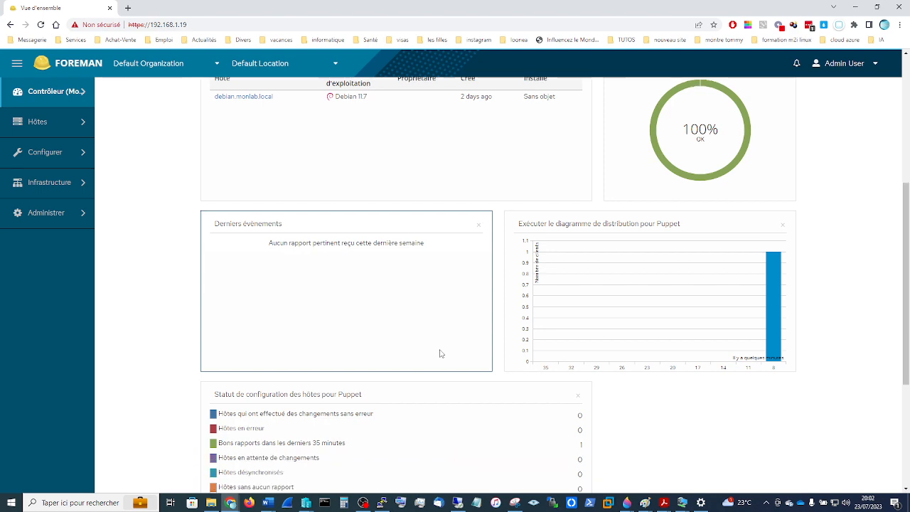
scroll(439, 354, down, 1)
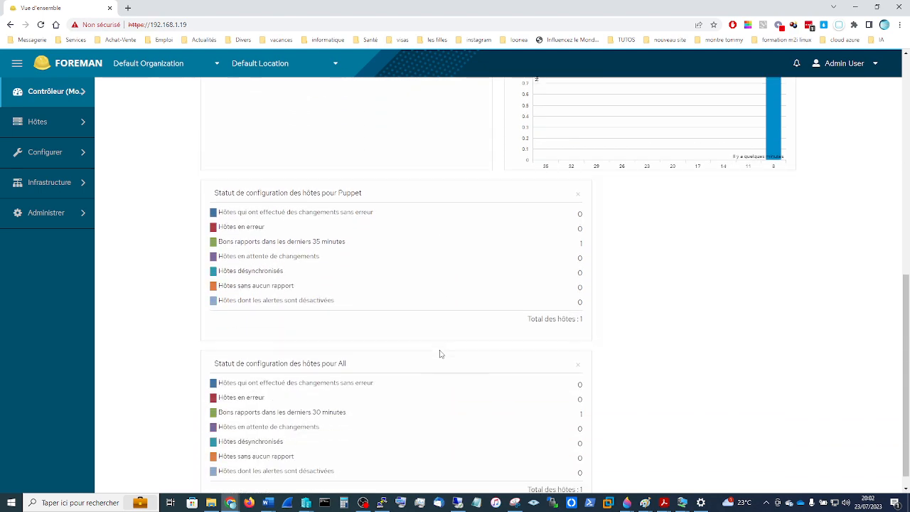
scroll(714, 353, up, 2)
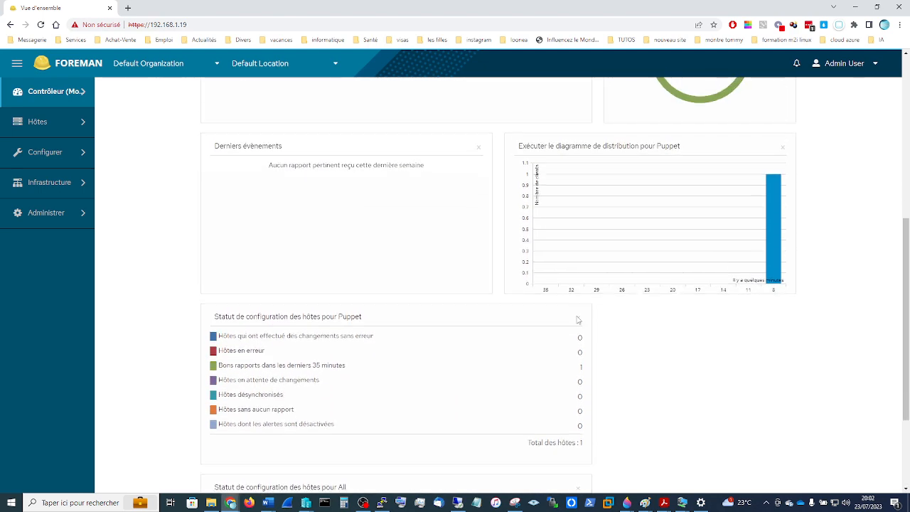
- List all hosts and open the overview of debian.monlab.local to examine its status, addresses and recent audits
mouse_move(55, 123)
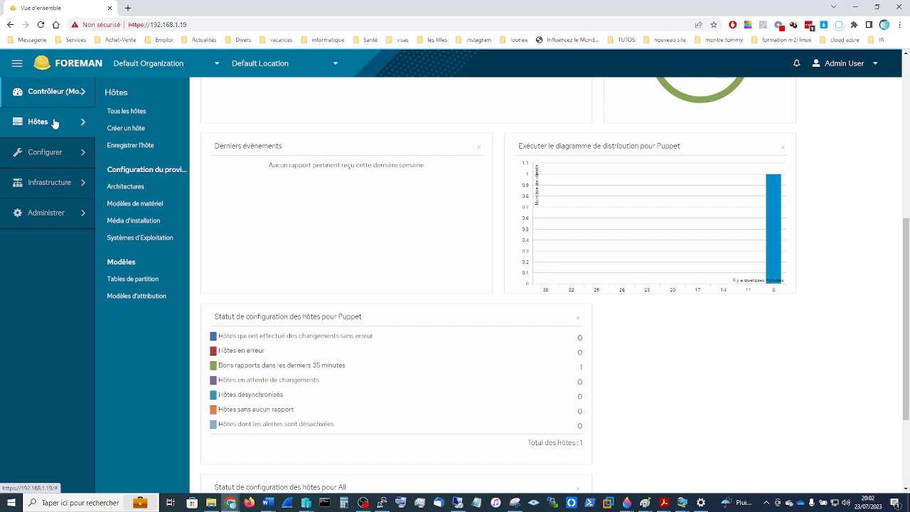
click(126, 112)
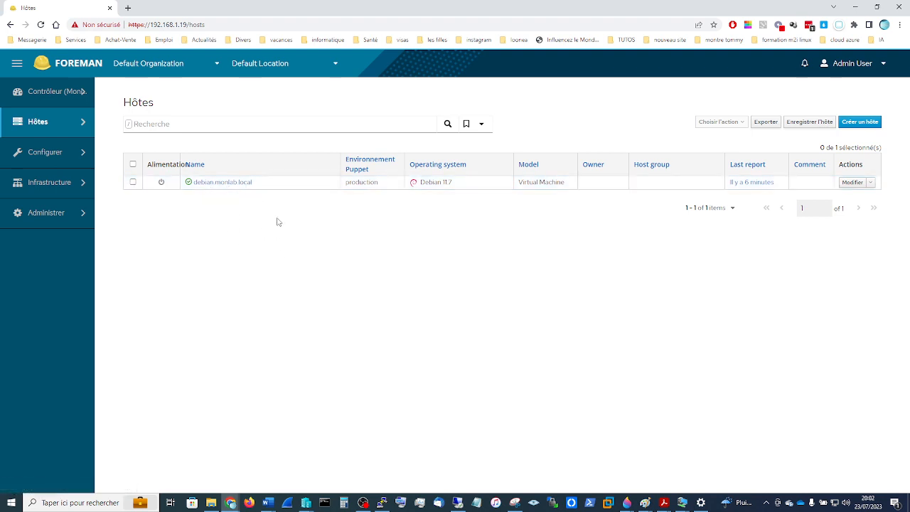
click(211, 183)
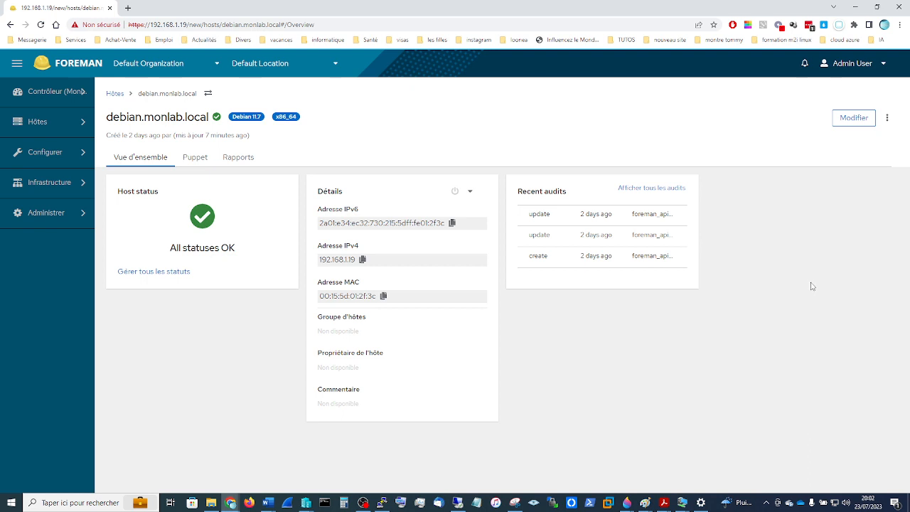
- Start creating a new host named debian1 and assign it to the infoprtous organization
mouse_move(37, 125)
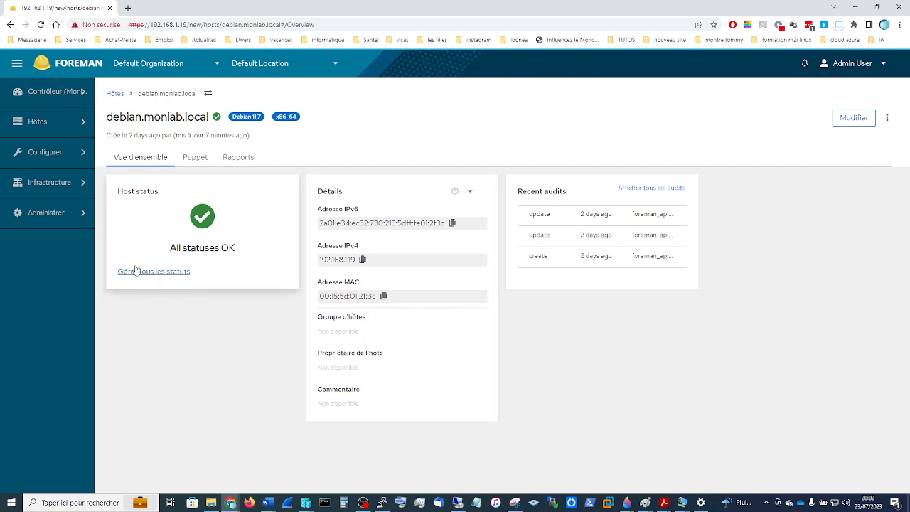
mouse_move(77, 125)
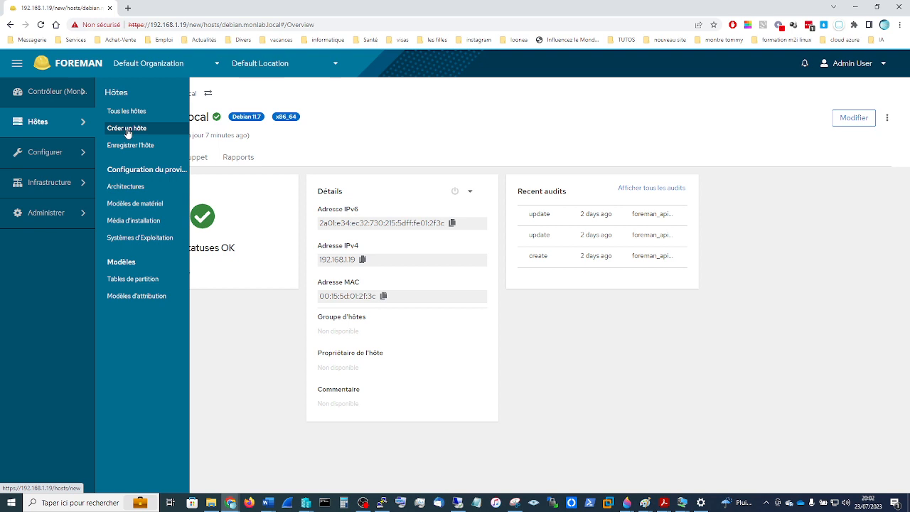
click(127, 129)
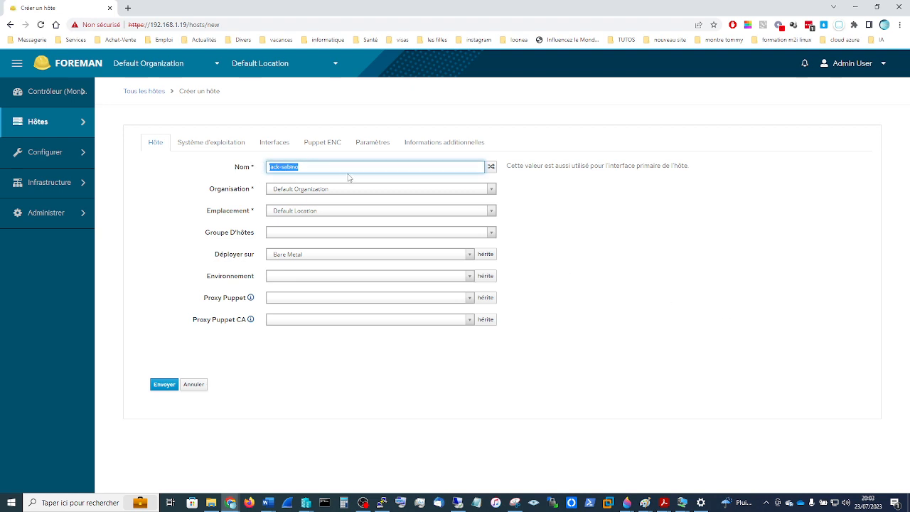
key(BackSpace)
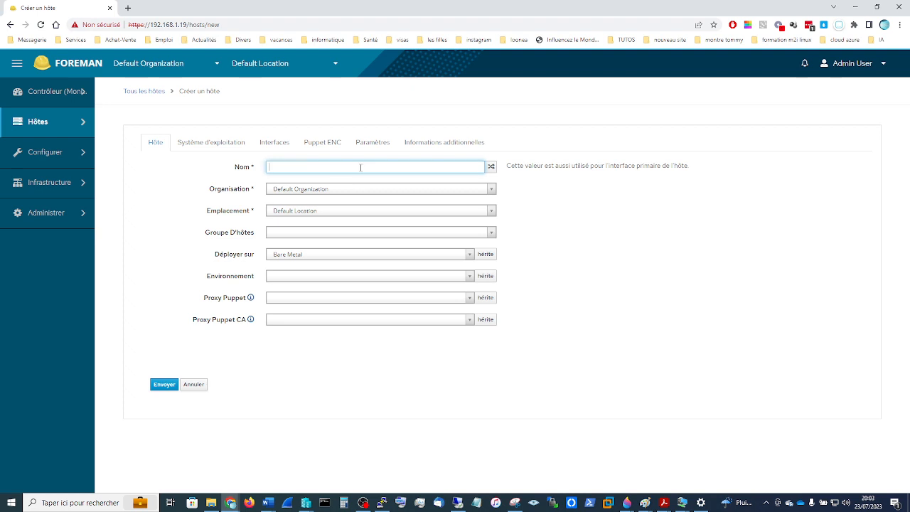
text(debian)
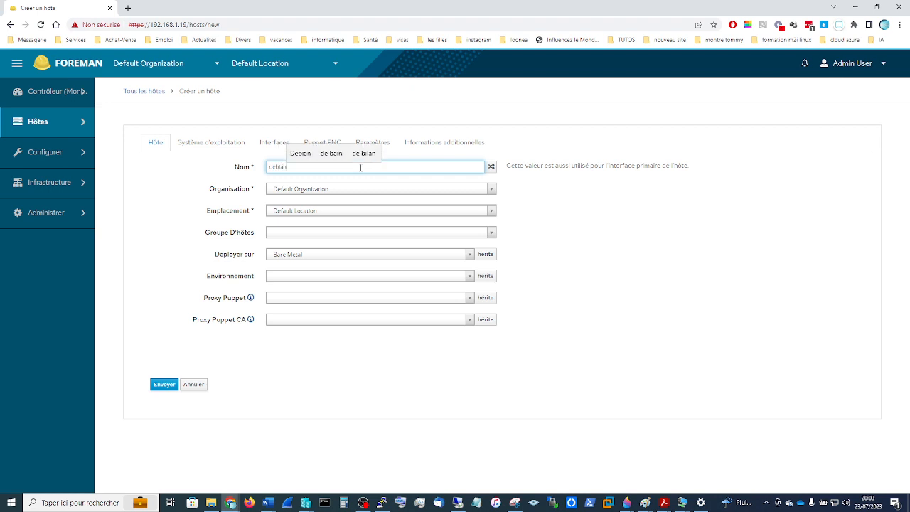
text(1)
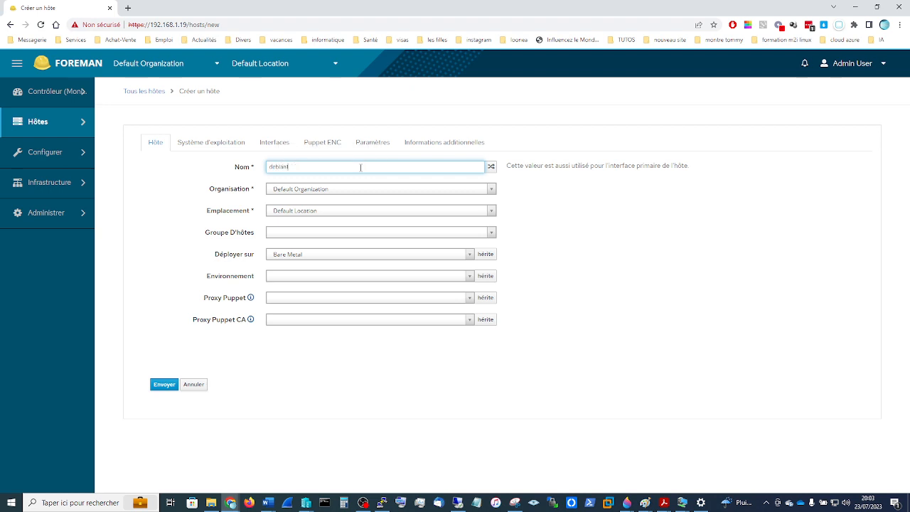
click(328, 194)
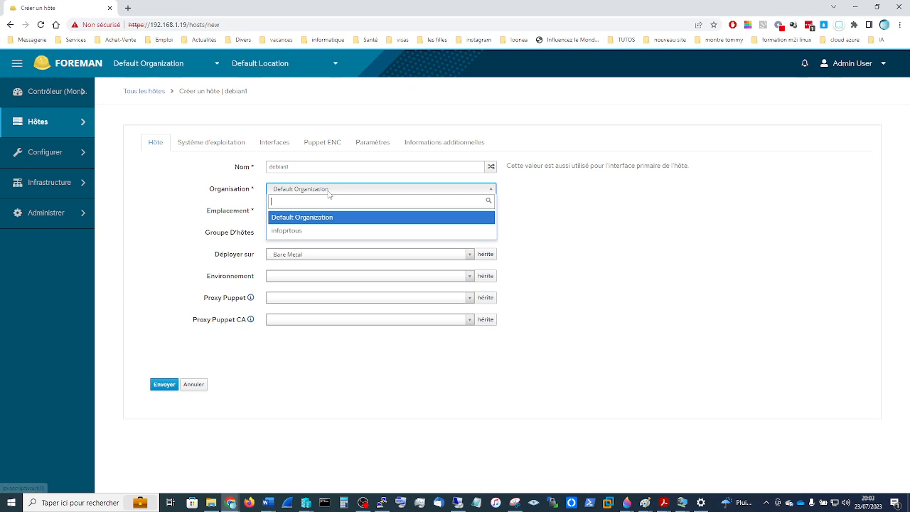
click(300, 232)
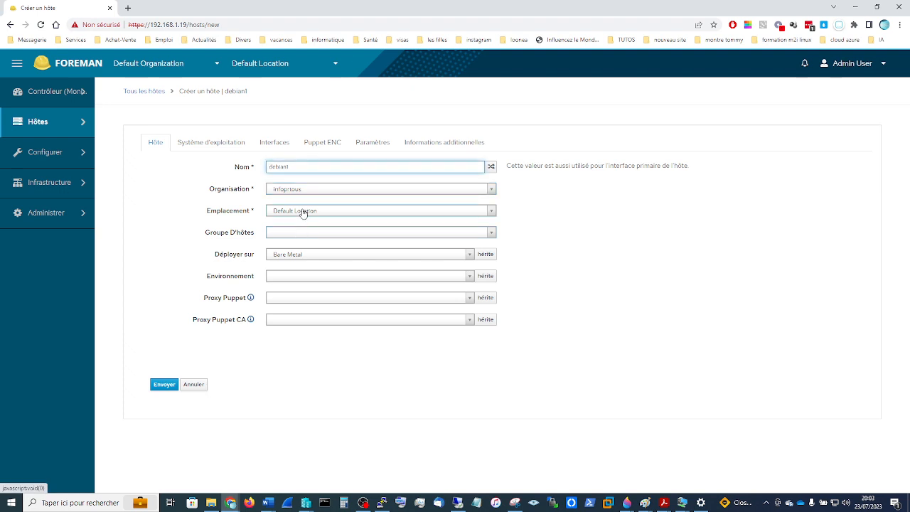
- Set the debian1 host's location to France/Marseille and its host group to Groupe de machines Debian
click(302, 211)
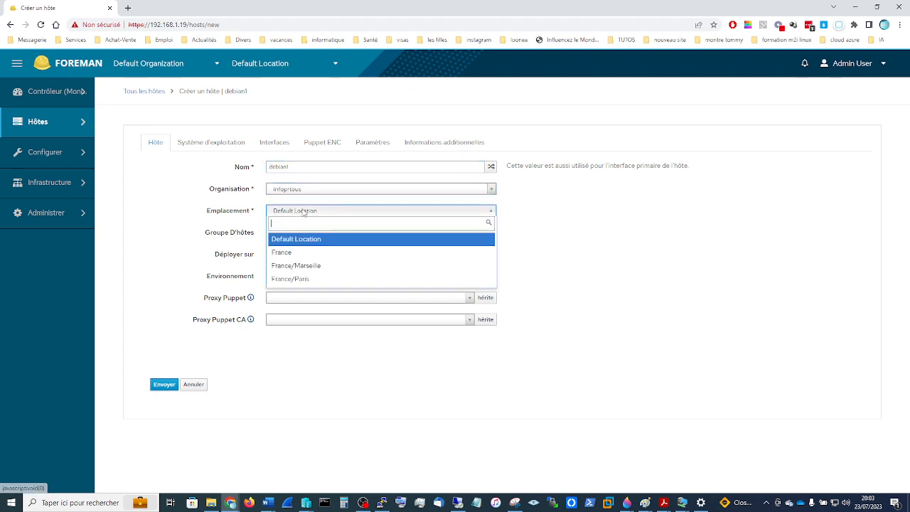
click(306, 267)
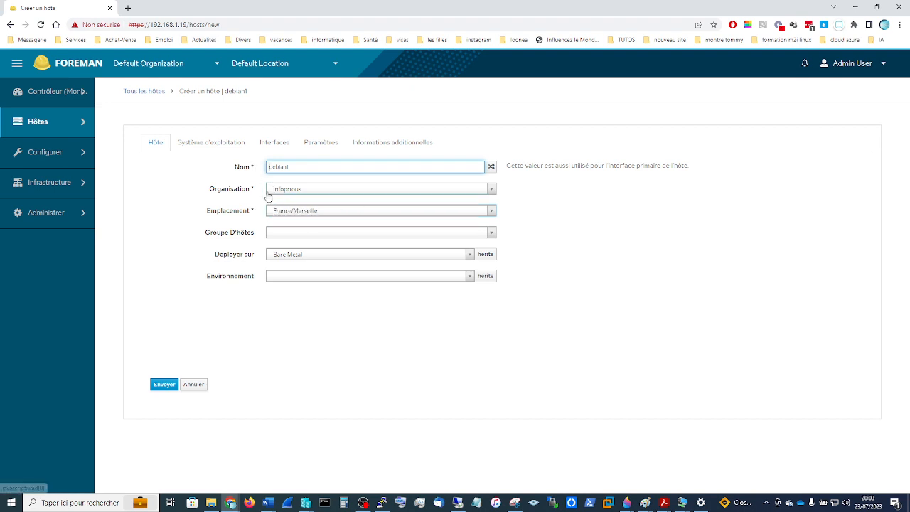
click(283, 238)
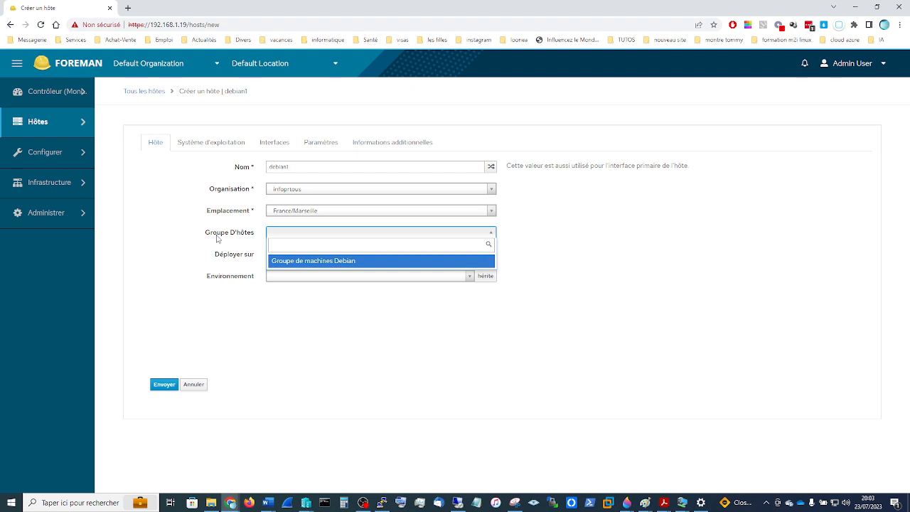
click(300, 266)
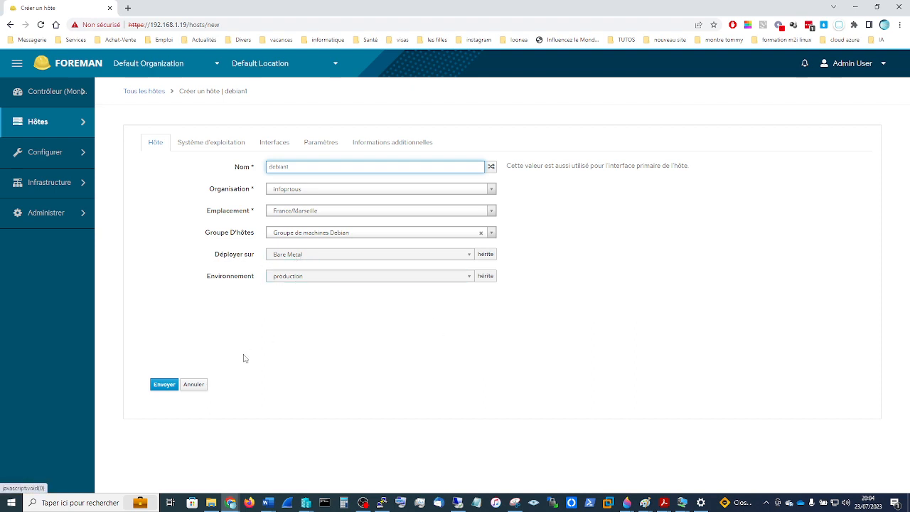
- Set the new host's architecture to x86_64 and its operating system to Debian 11.7
click(204, 145)
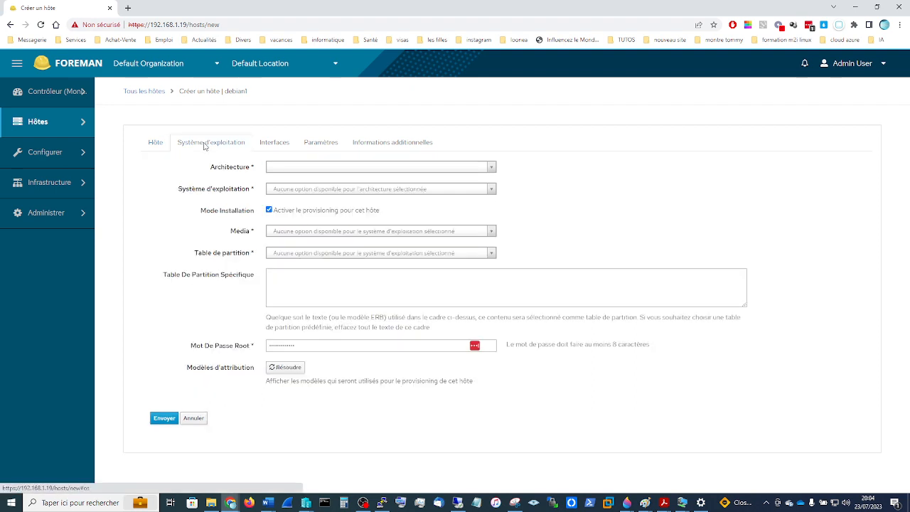
click(492, 169)
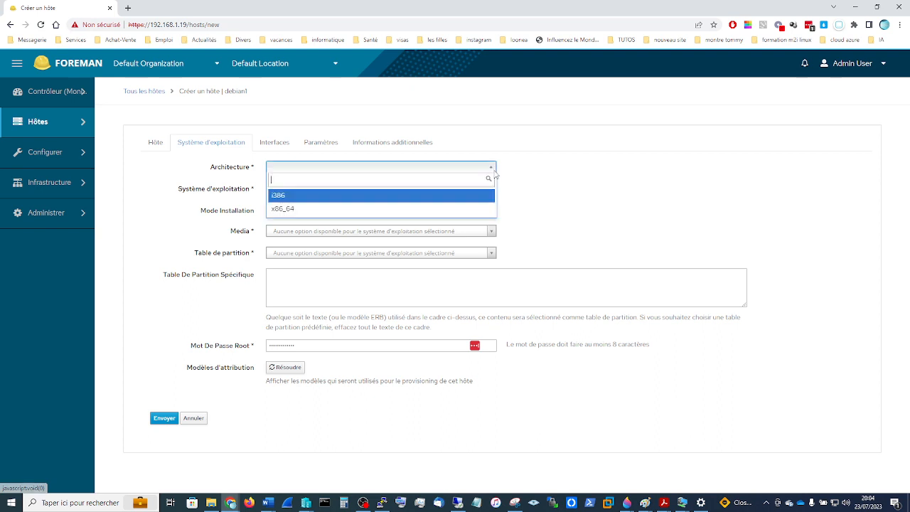
click(290, 210)
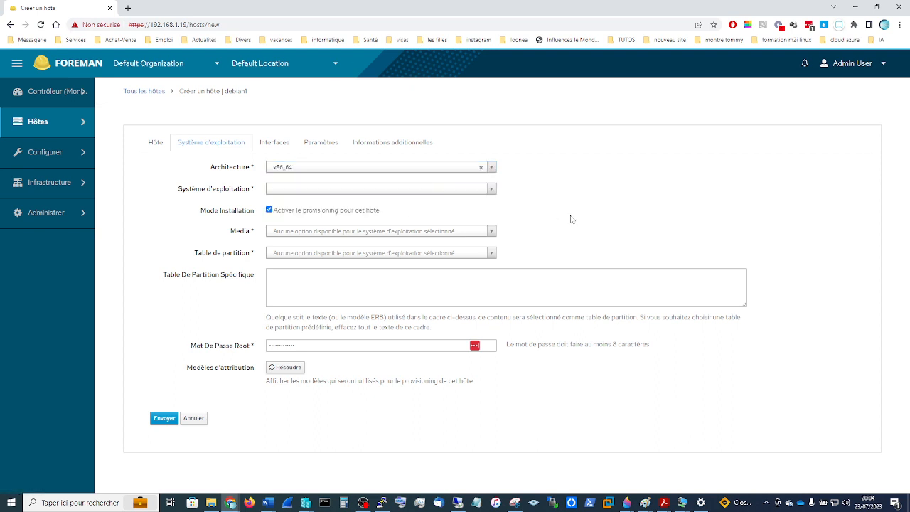
click(274, 192)
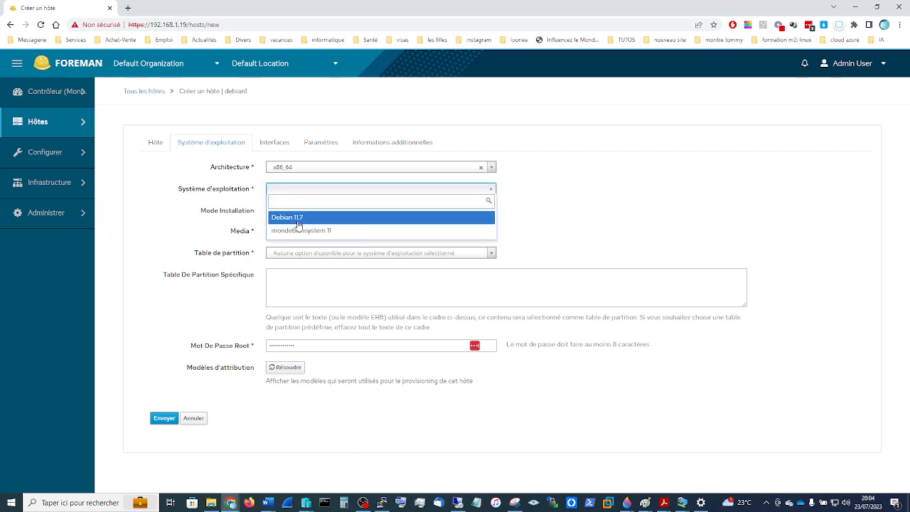
click(297, 224)
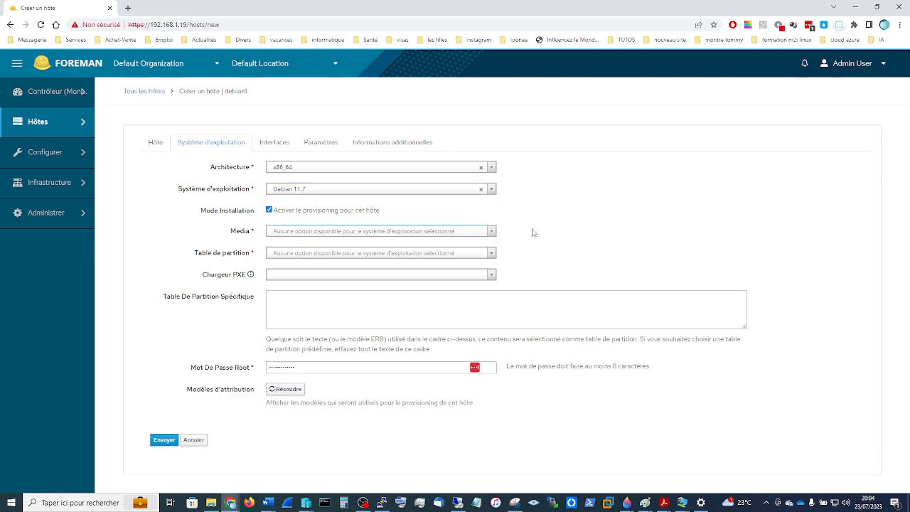
- Change the new host's operating system to mondebiansystem 11 and choose Debian mirror as its installation media
click(298, 235)
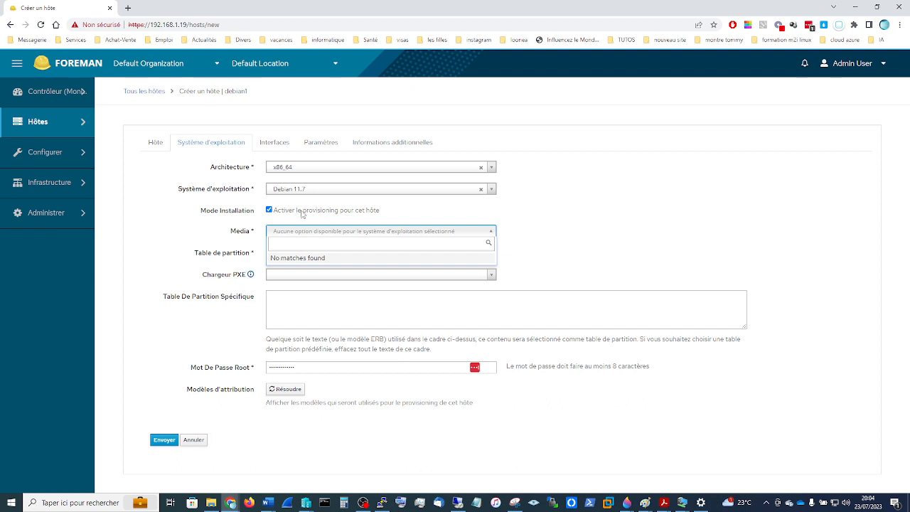
click(288, 190)
click(289, 190)
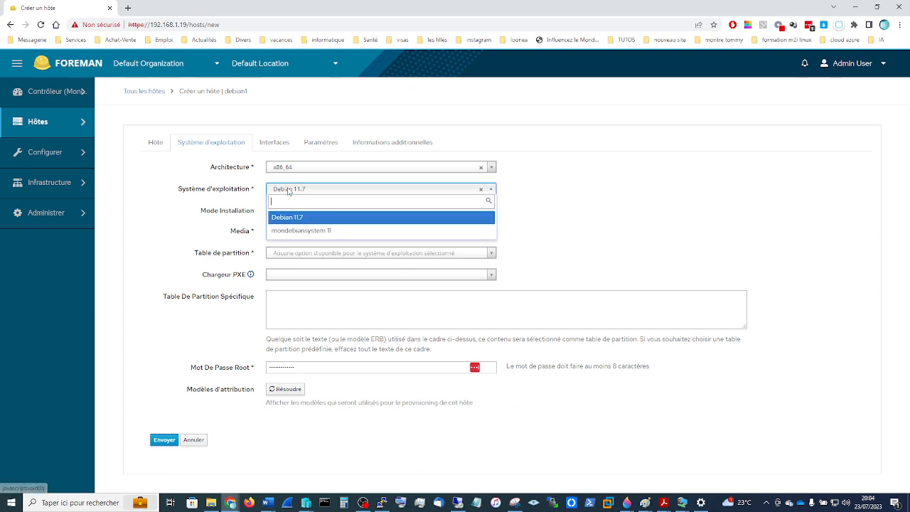
click(298, 232)
click(297, 232)
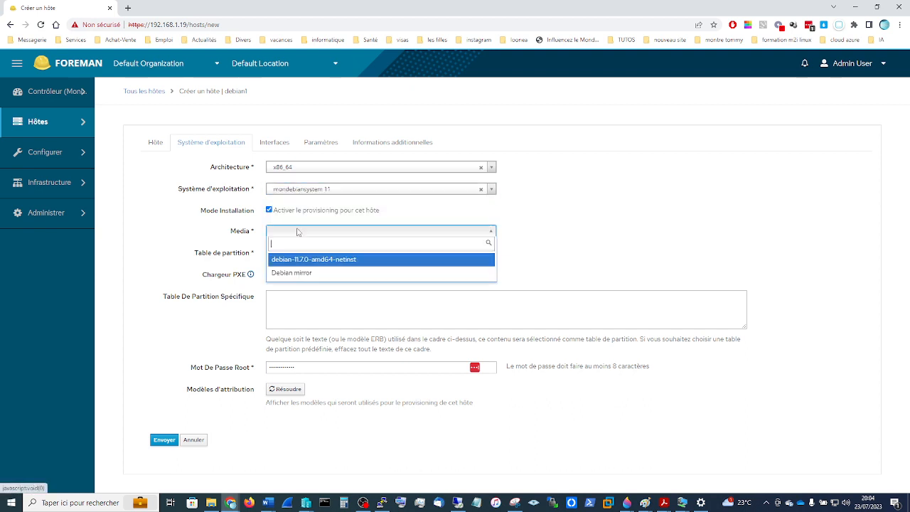
click(312, 274)
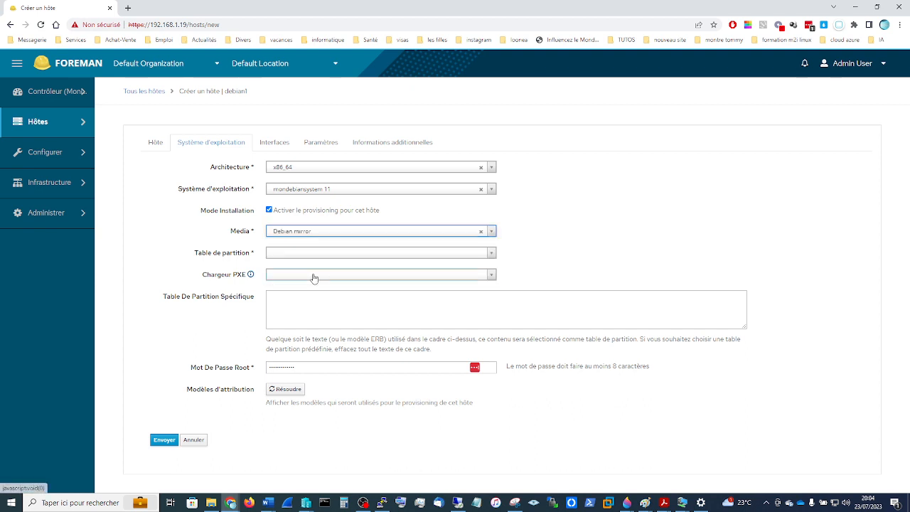
- Set the new host's partition table to Kickstart default and its PXE loader to None
click(300, 254)
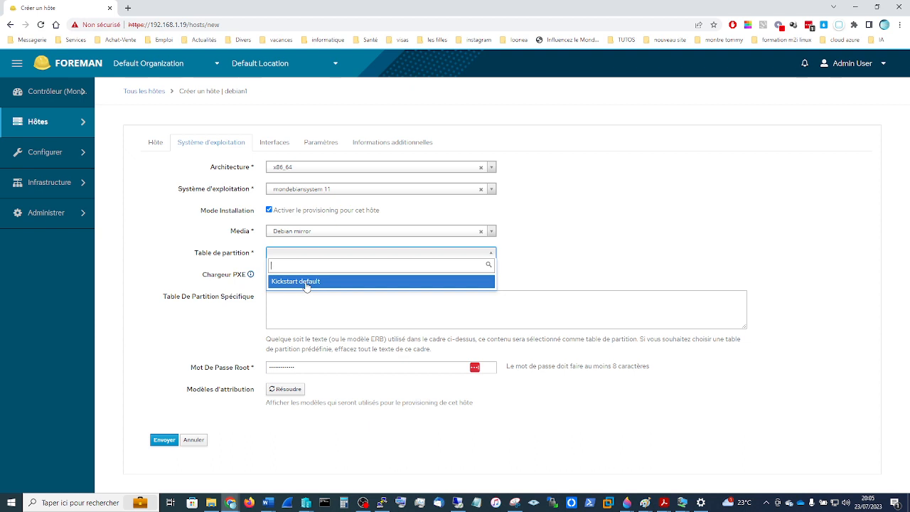
click(306, 283)
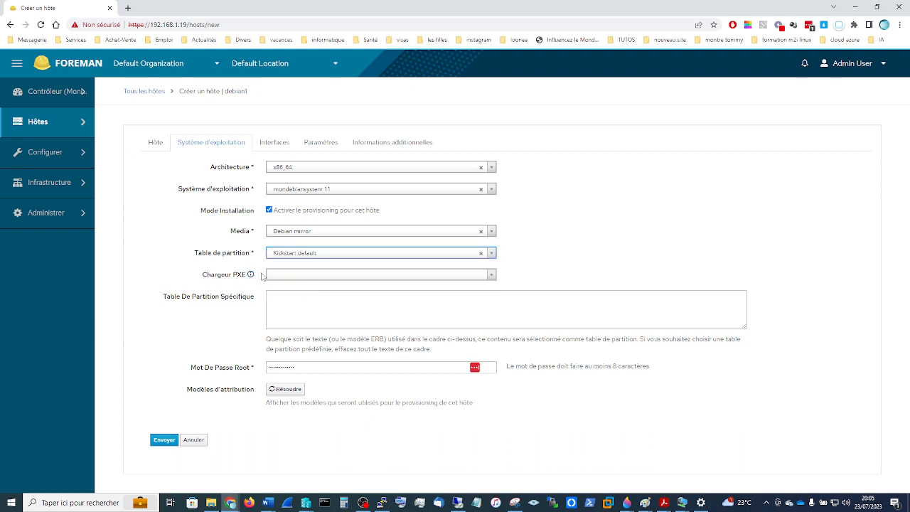
click(285, 276)
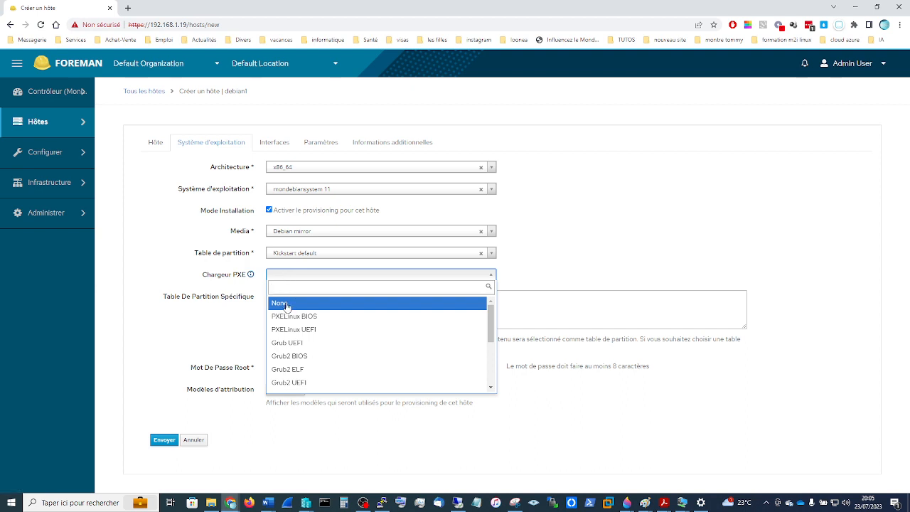
click(287, 306)
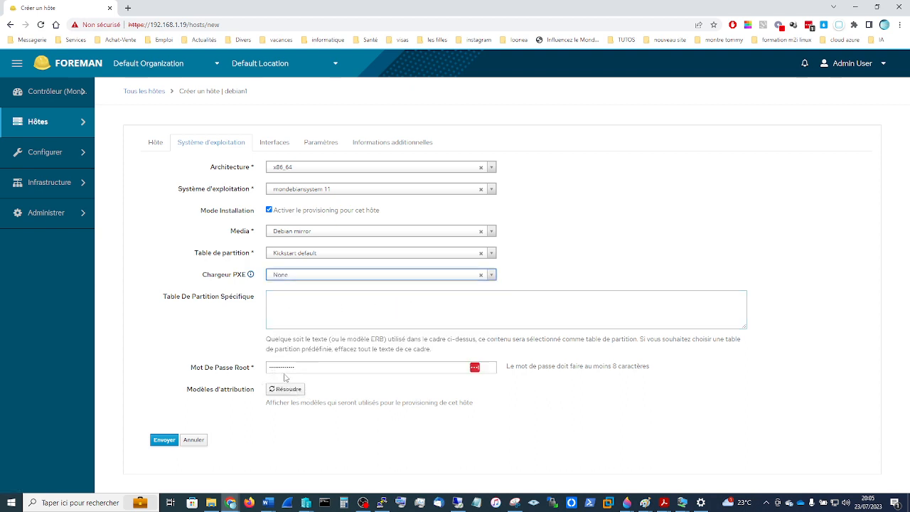
- Review the new host's interfaces, parameters and additional information, and return to its general host settings
click(274, 143)
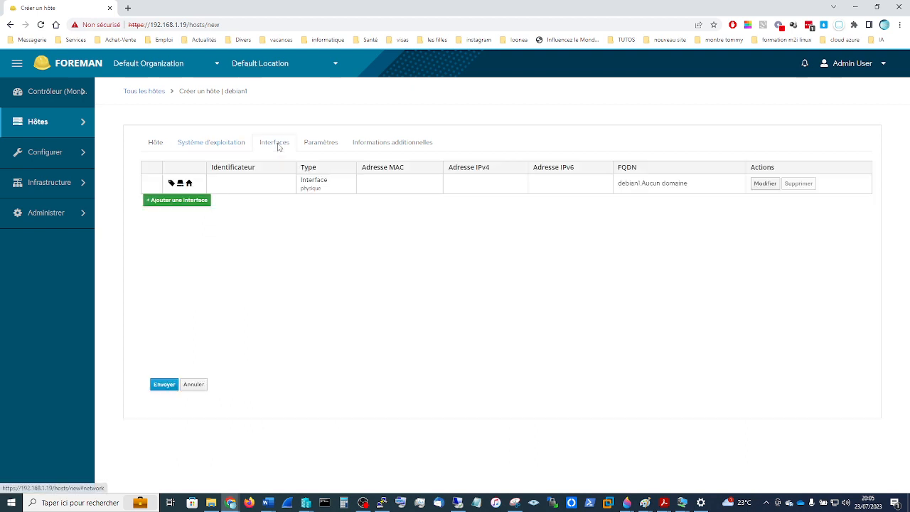
click(320, 144)
click(399, 144)
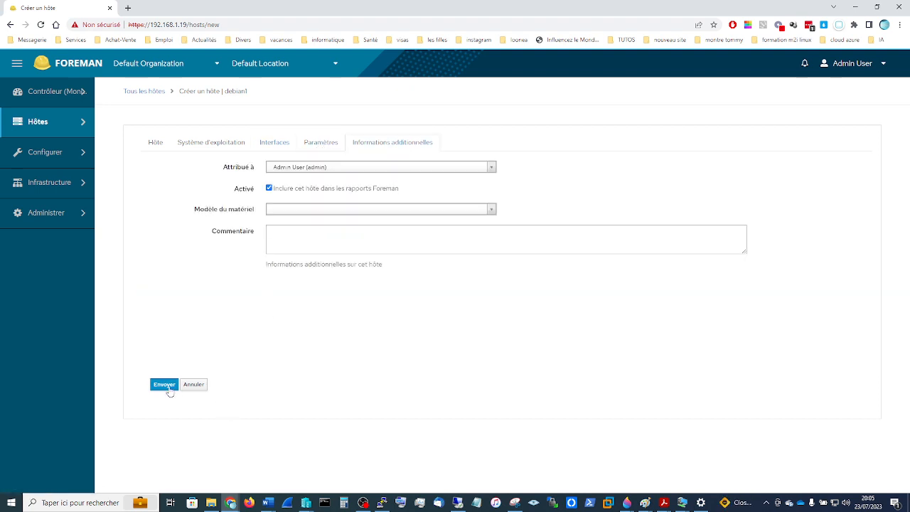
click(157, 147)
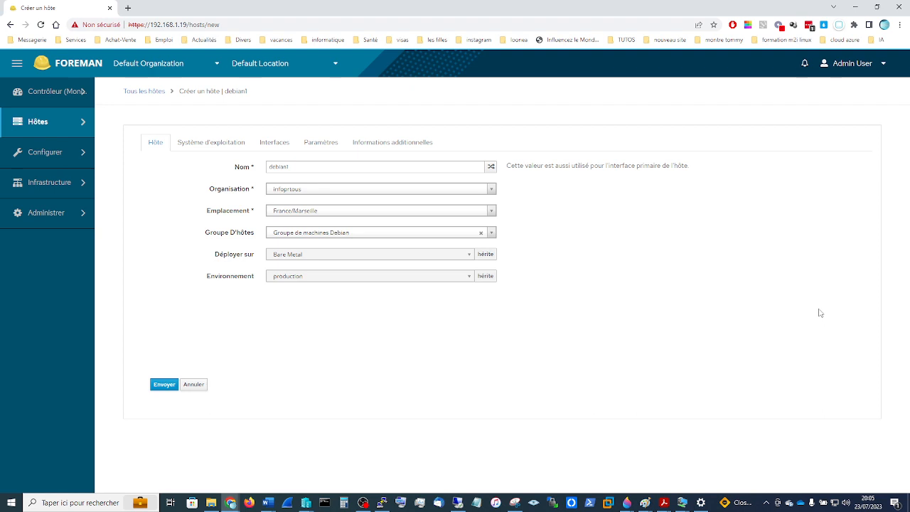
- Examine the lists of architectures, hardware models and installation media available for host provisioning
mouse_move(43, 125)
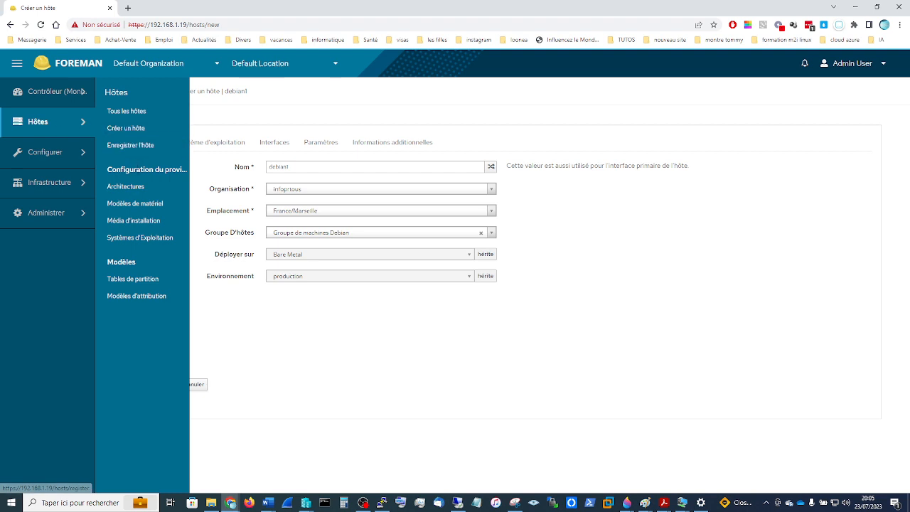
click(139, 188)
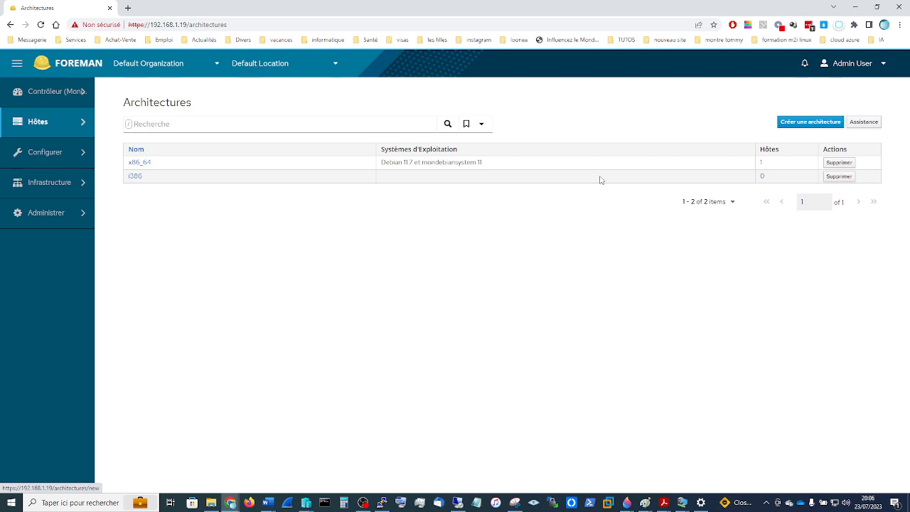
mouse_move(43, 128)
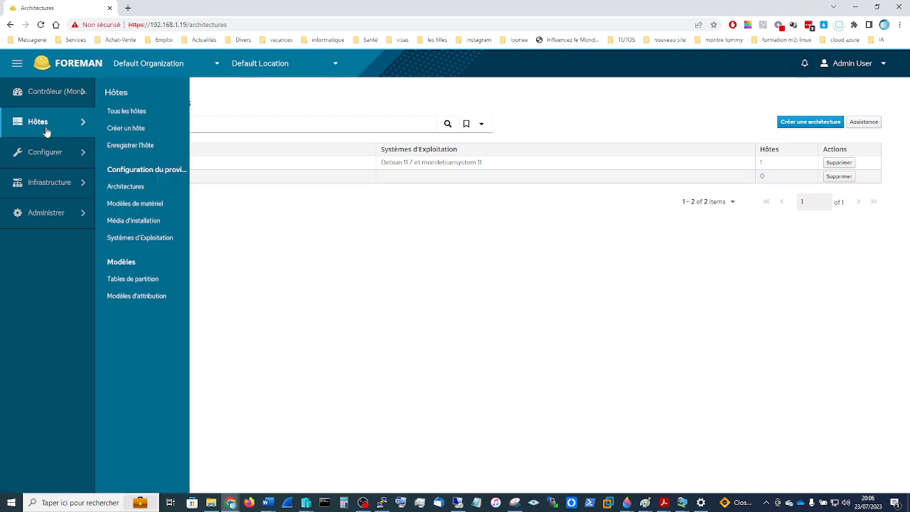
click(157, 205)
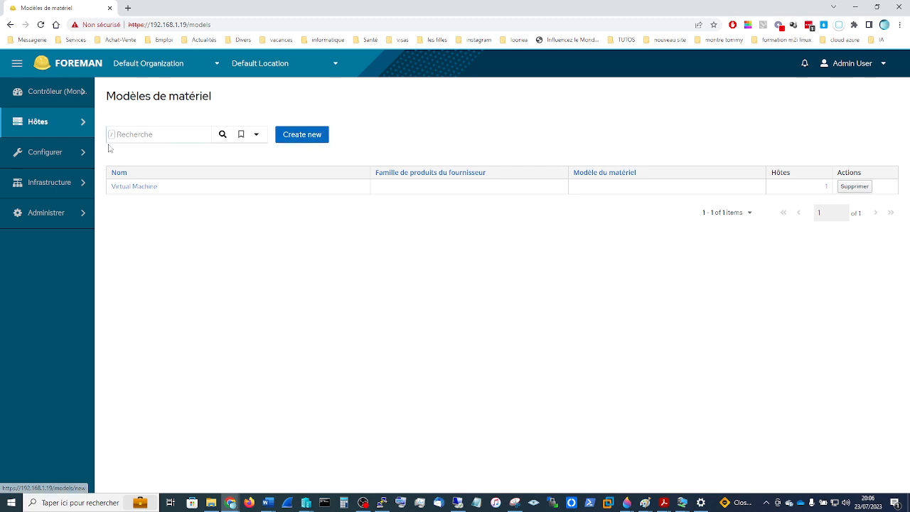
mouse_move(33, 116)
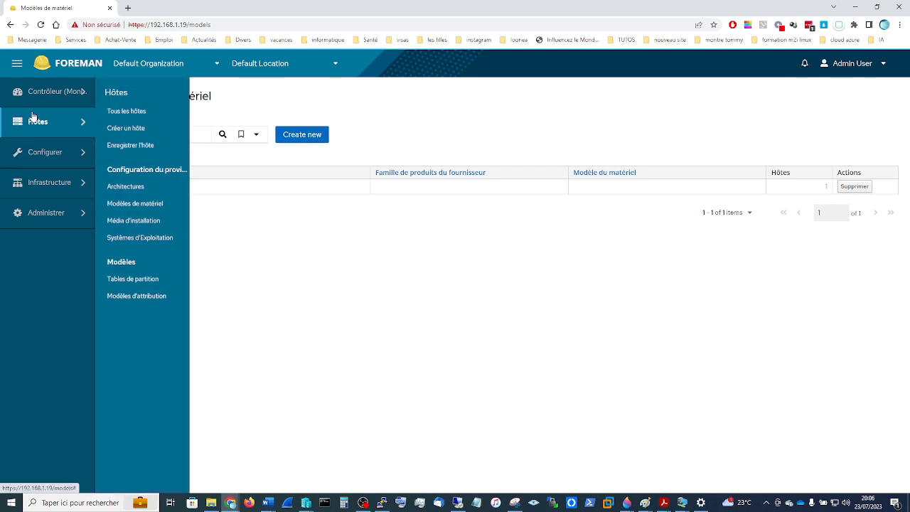
click(149, 226)
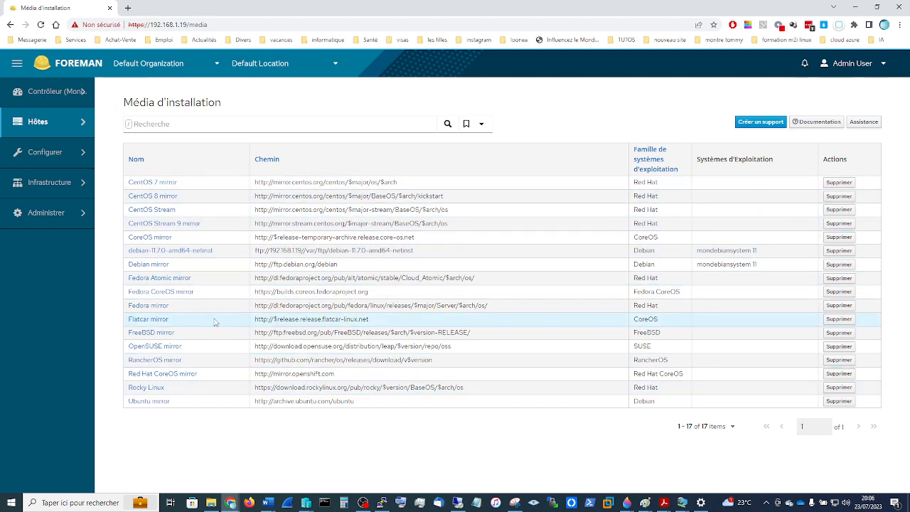
- Open a new installation medium form and examine its name and path fields and the available operating system families
click(764, 124)
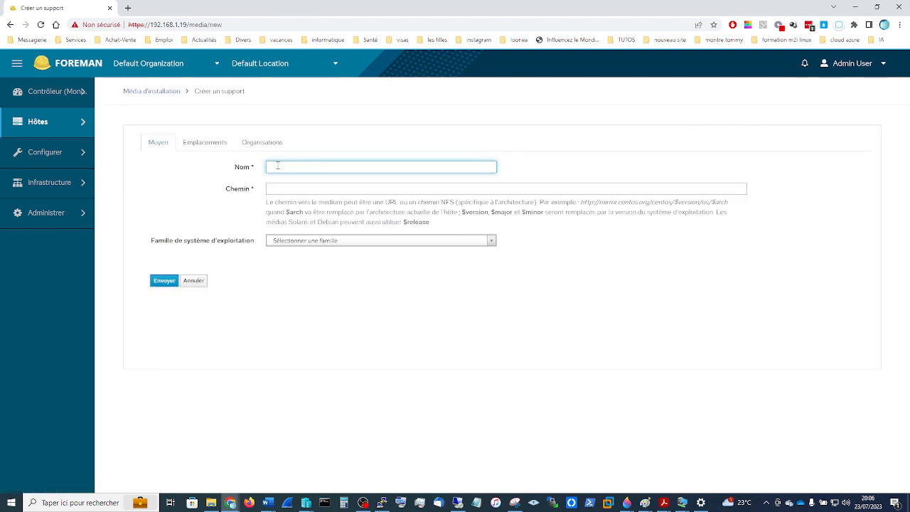
click(283, 192)
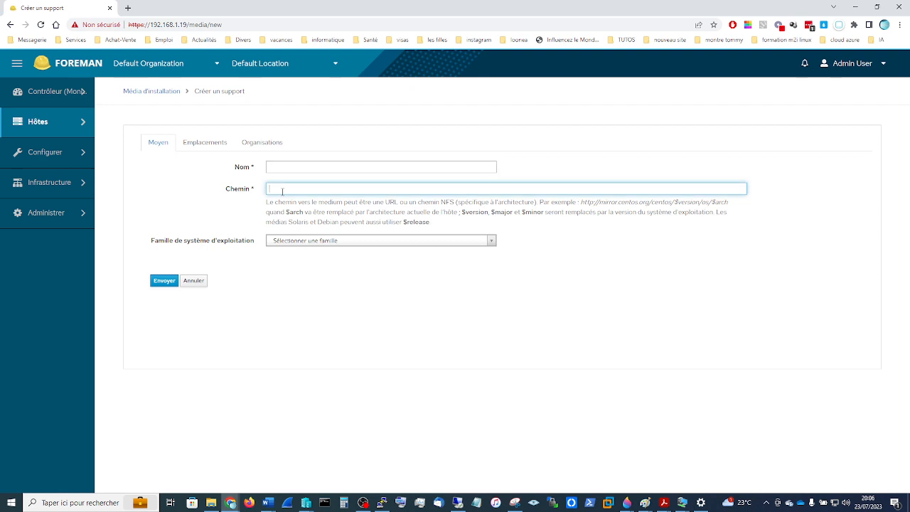
click(300, 242)
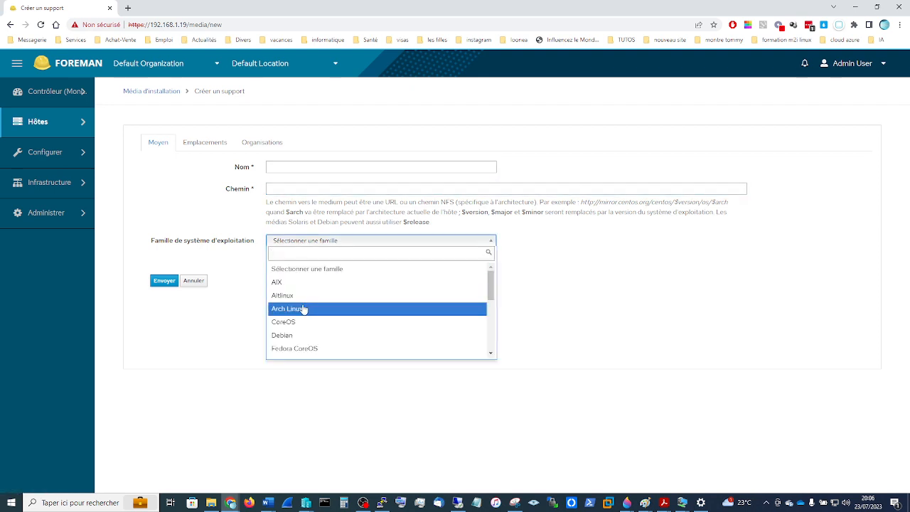
scroll(303, 310, down, 2)
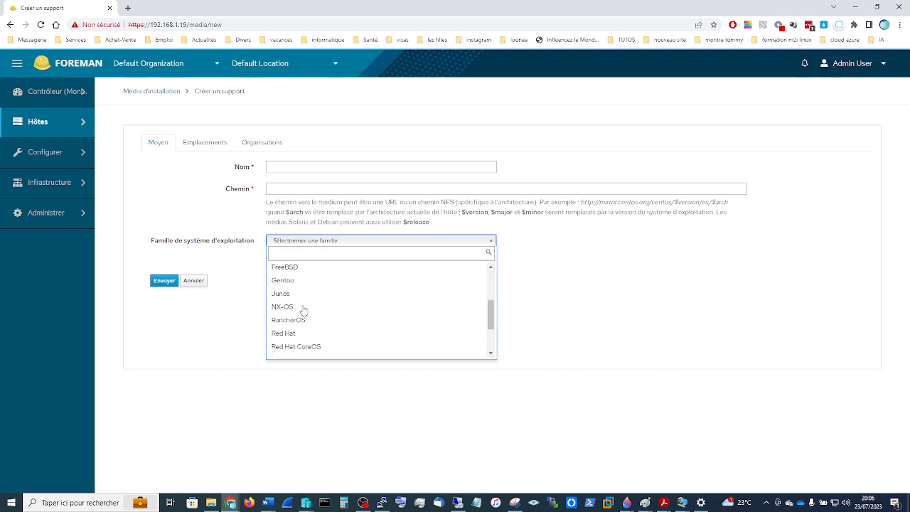
scroll(304, 310, down, 2)
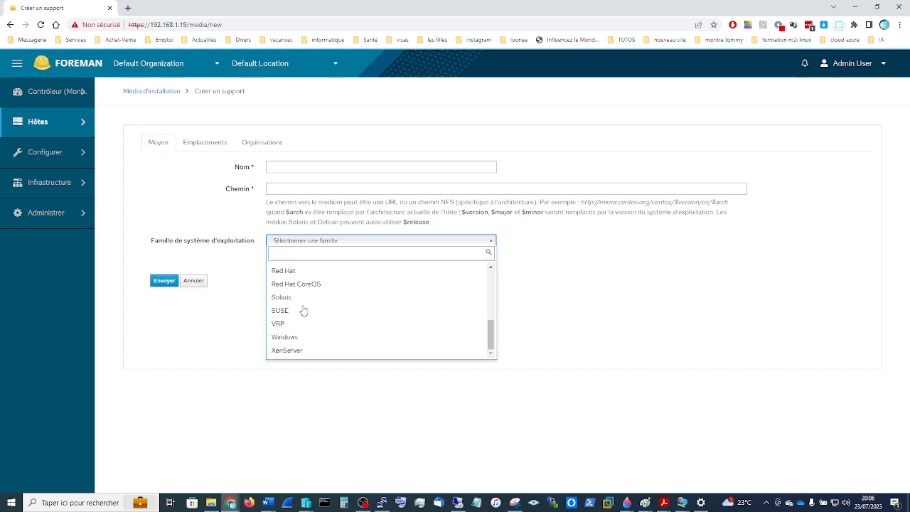
scroll(304, 311, up, 4)
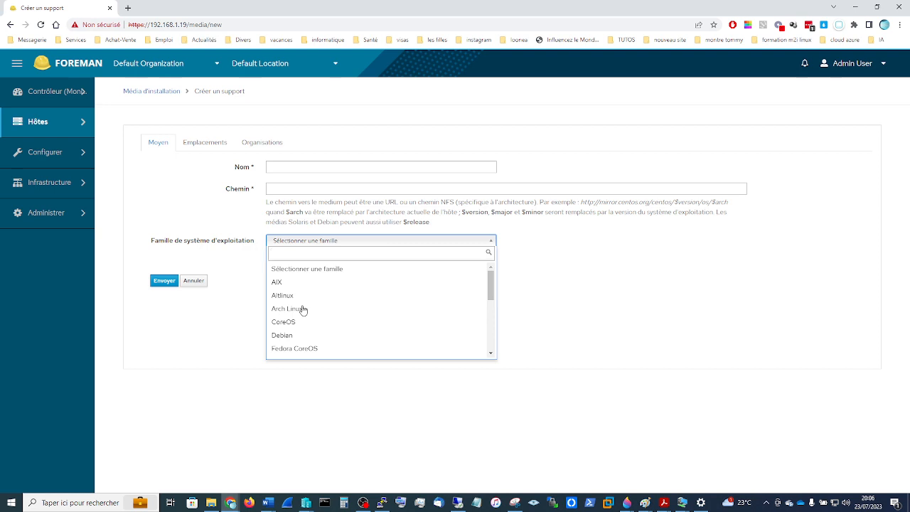
scroll(302, 310, down, 4)
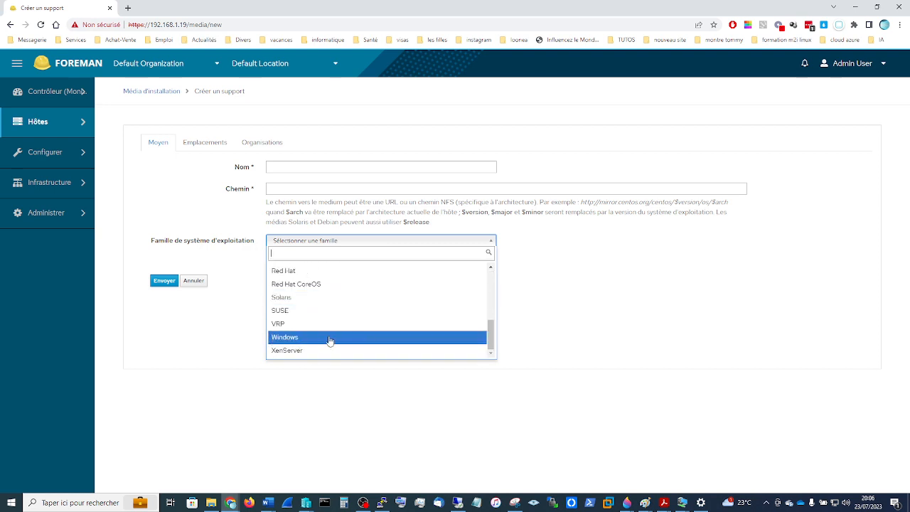
click(203, 325)
mouse_move(42, 175)
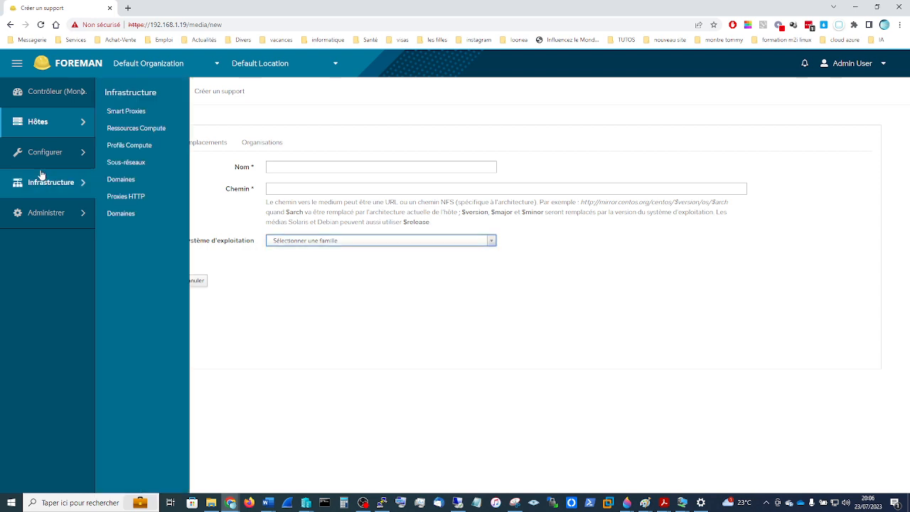
mouse_move(45, 128)
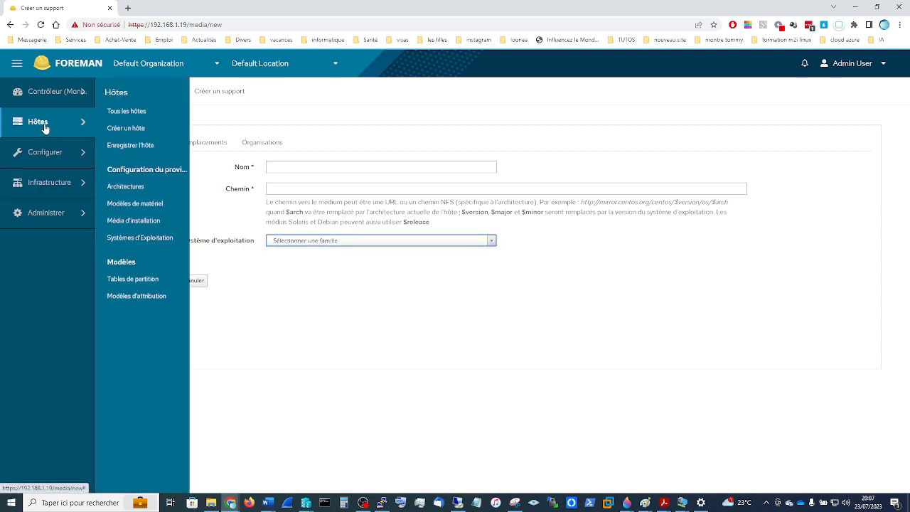
- Open the mondebiansystem 11 operating system and examine its general settings, including the major version and release name
click(147, 238)
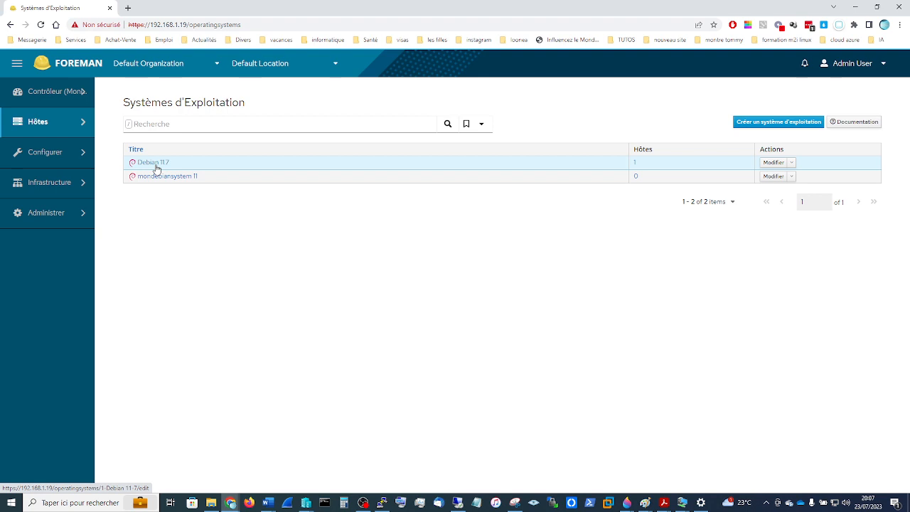
click(158, 177)
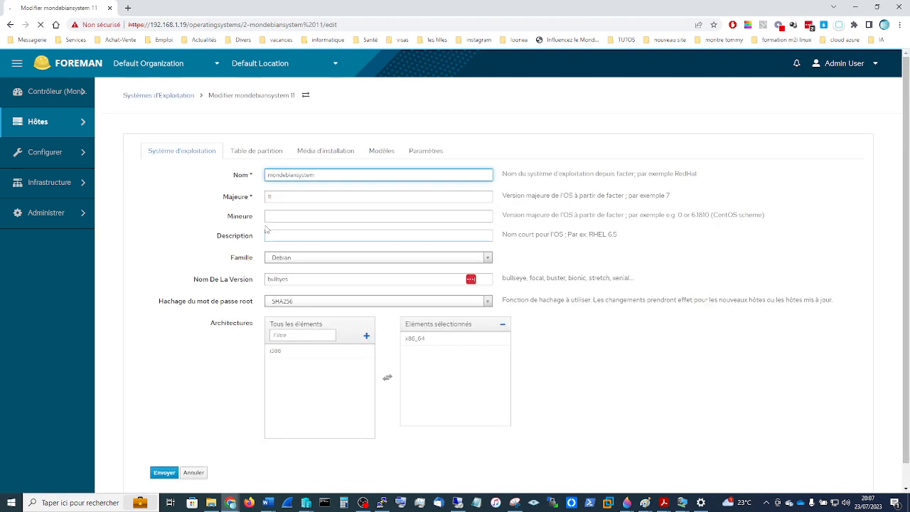
click(258, 151)
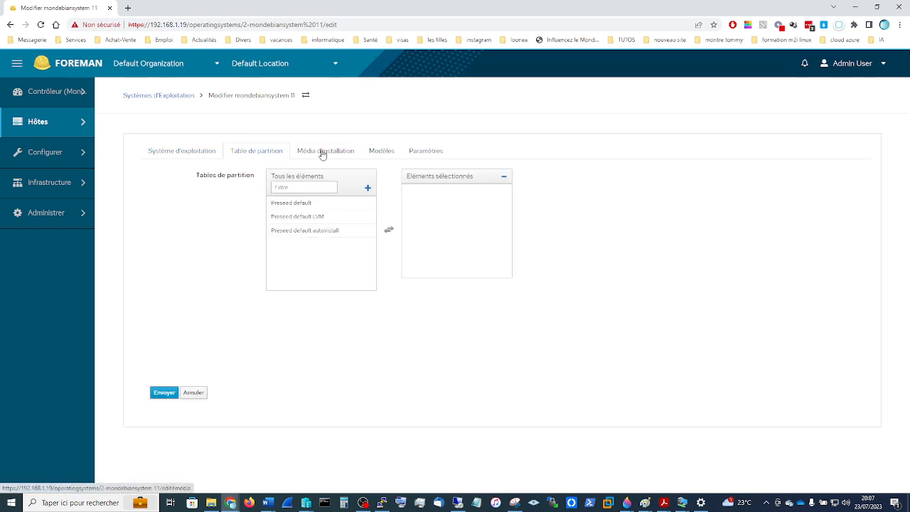
click(181, 153)
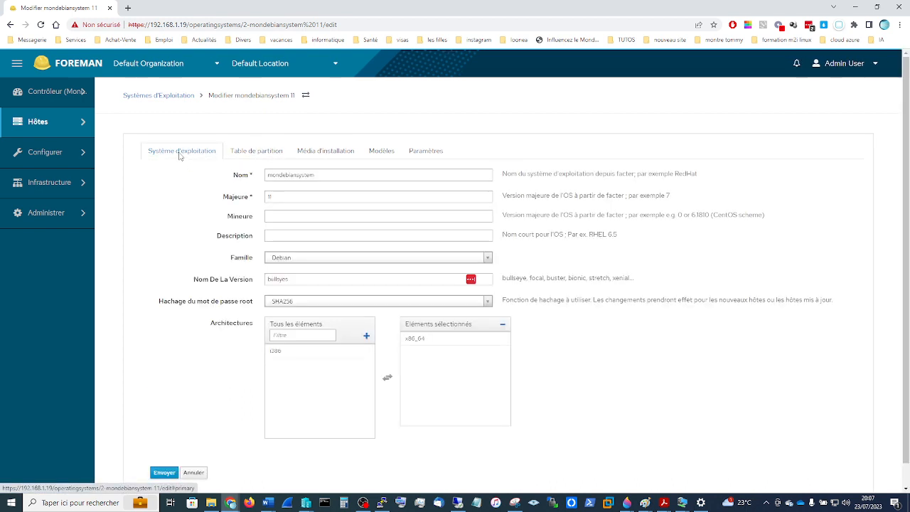
click(297, 196)
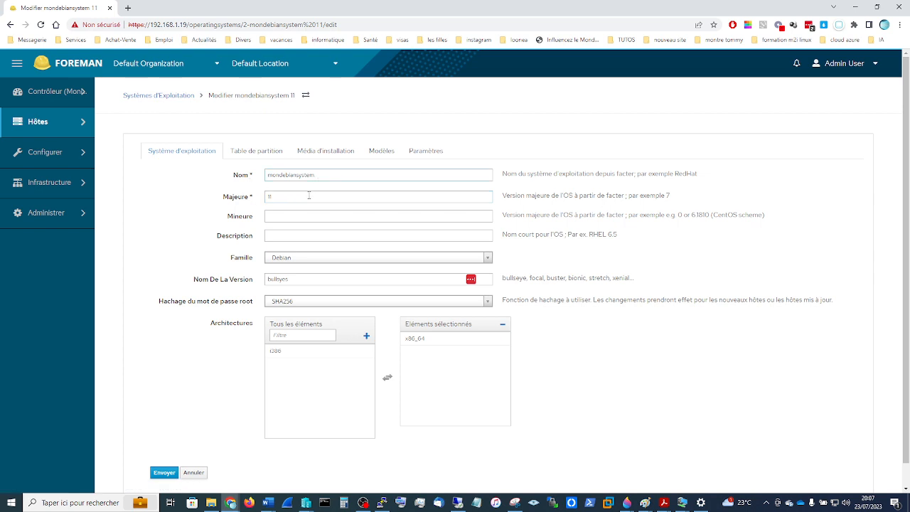
click(280, 198)
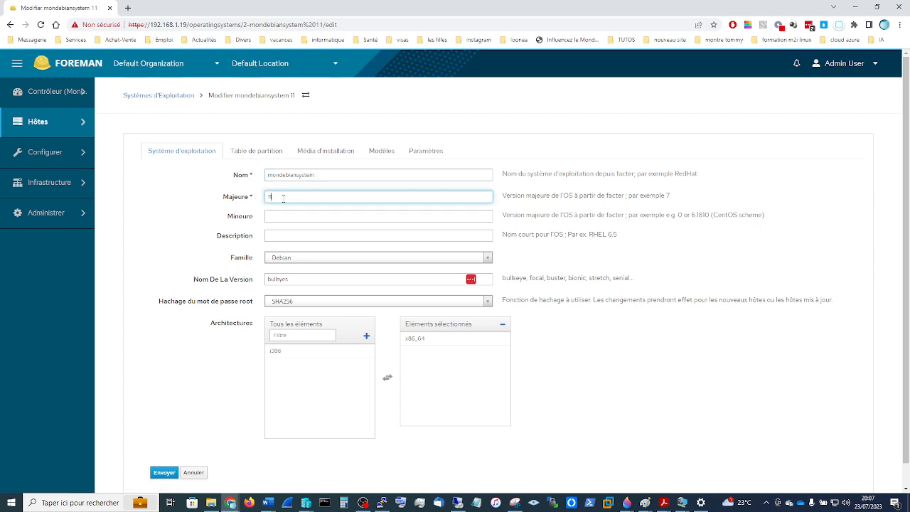
double_click(295, 279)
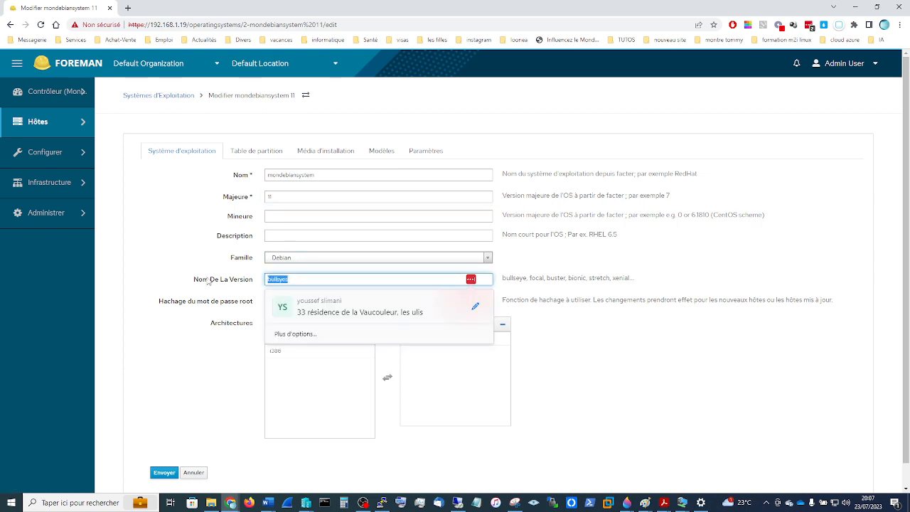
click(203, 280)
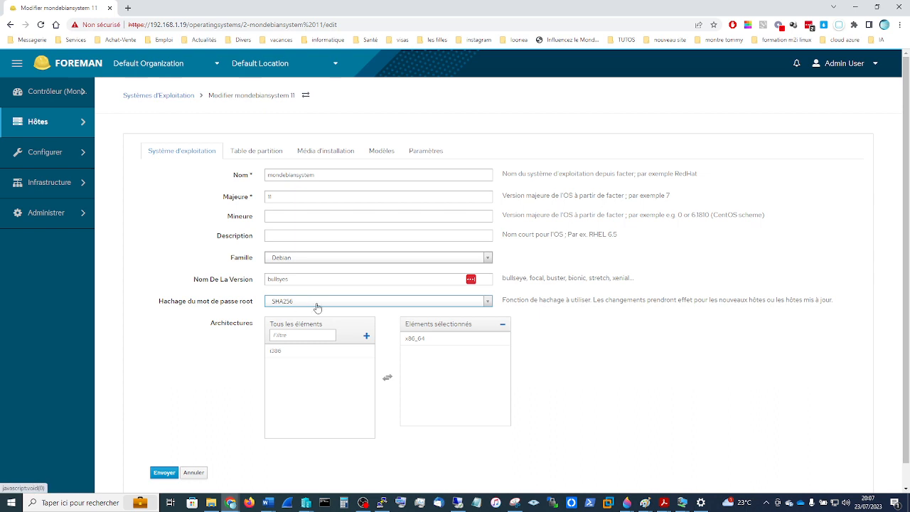
- Remove the x86_64 architecture from the operating system's selected architectures and add it back
click(503, 324)
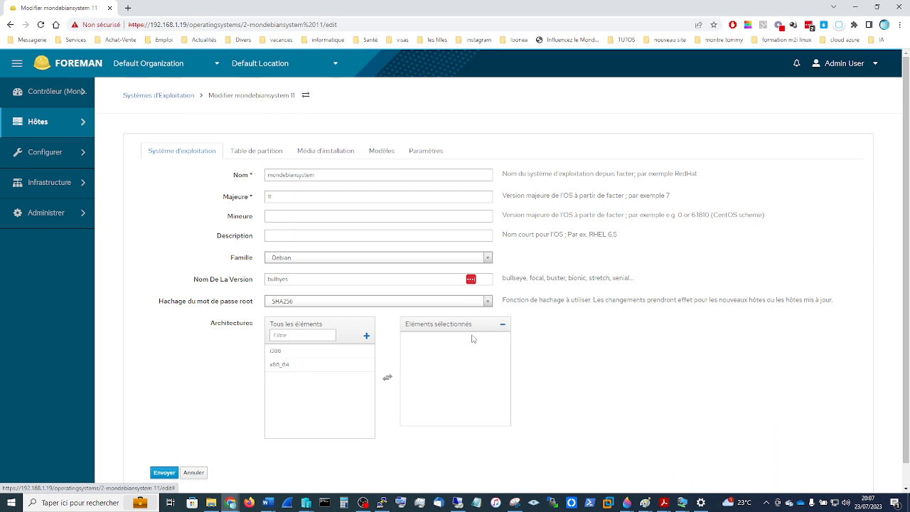
click(295, 364)
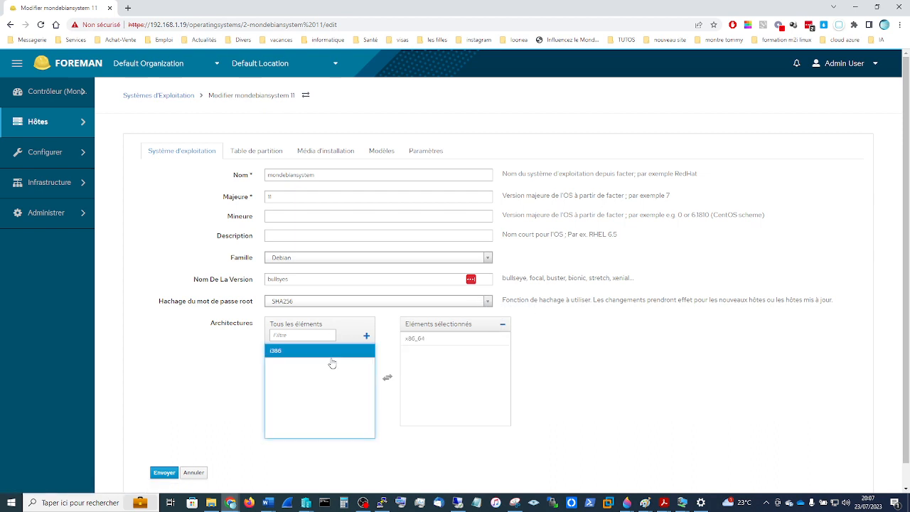
- Review the partition tables, installation media, templates and parameters associated with mondebiansystem 11
click(248, 155)
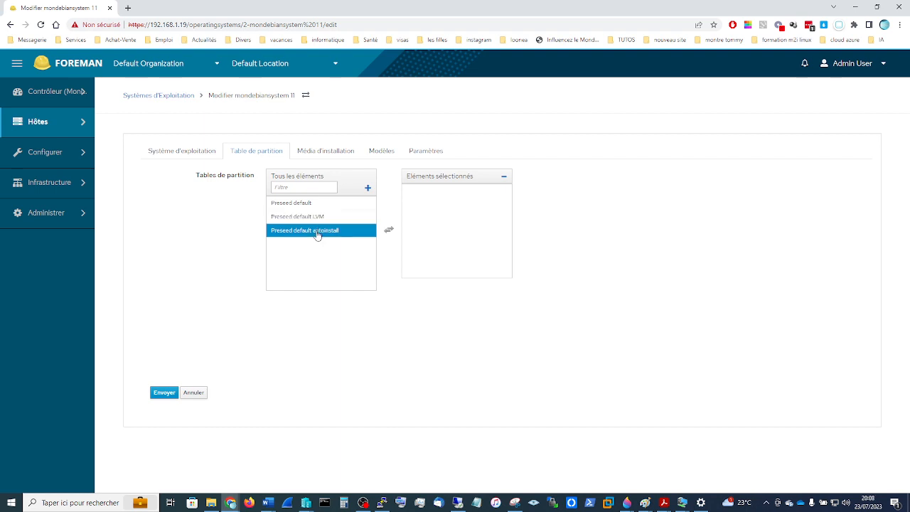
click(332, 154)
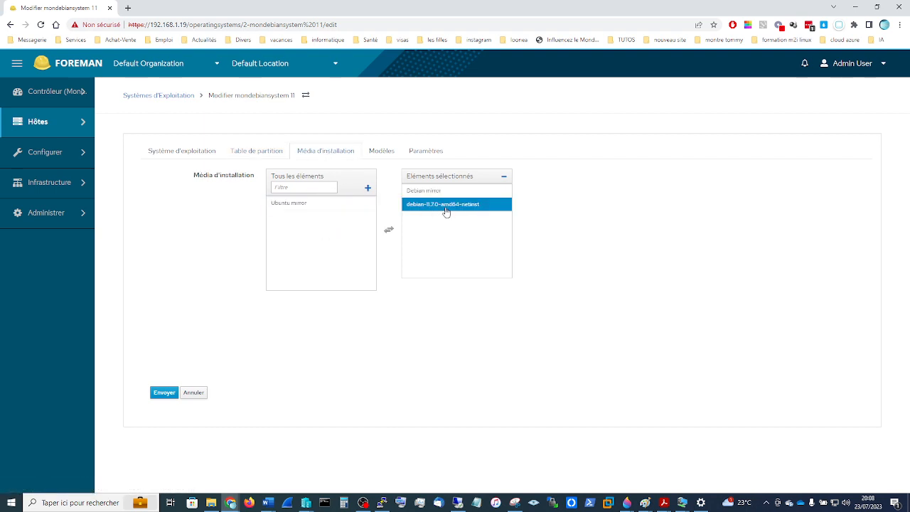
click(382, 152)
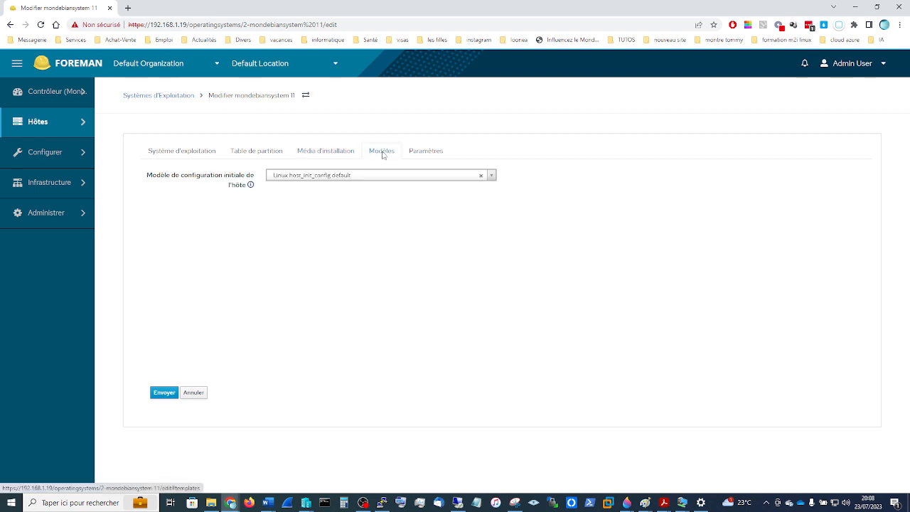
click(430, 154)
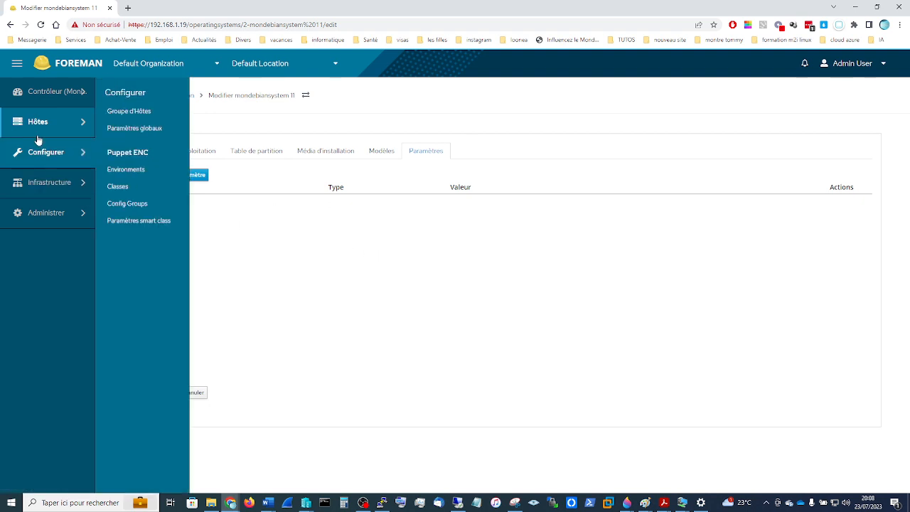
- Open the Kickstart default partition table and examine its template code, description and audit comment fields
mouse_move(37, 123)
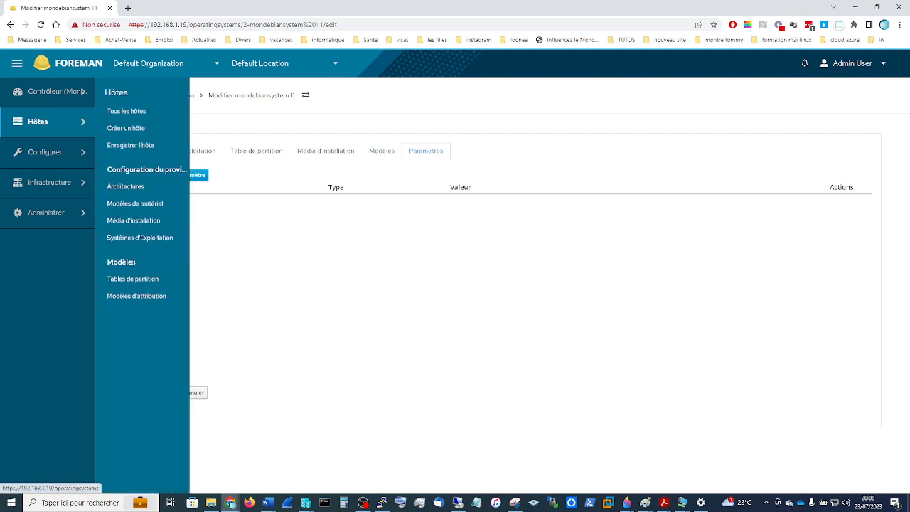
click(143, 285)
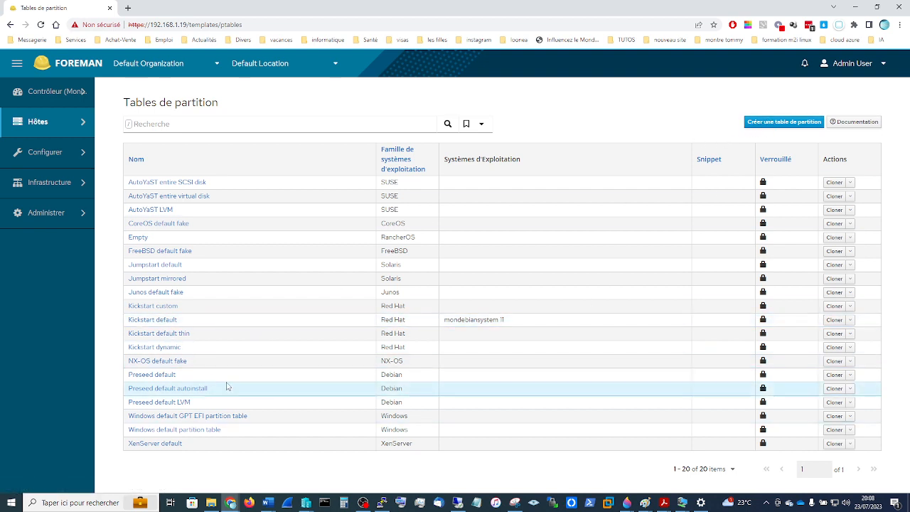
click(161, 323)
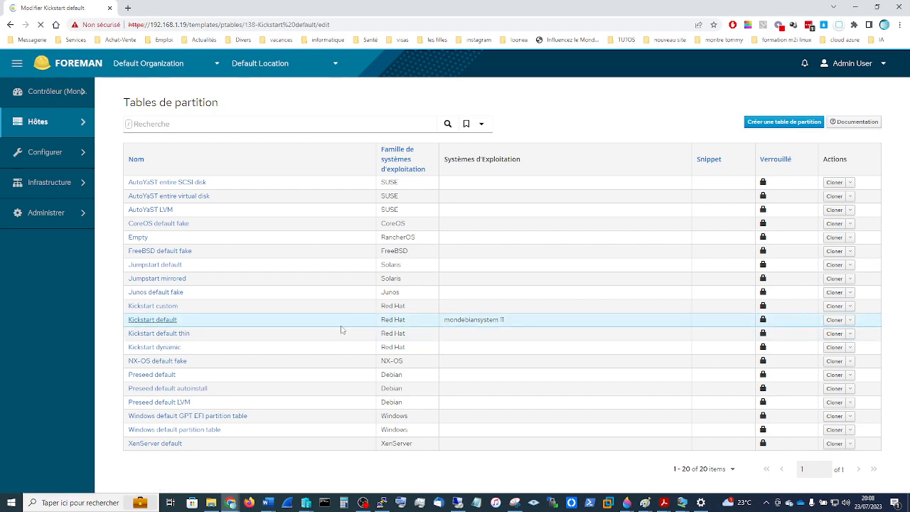
scroll(288, 280, down, 2)
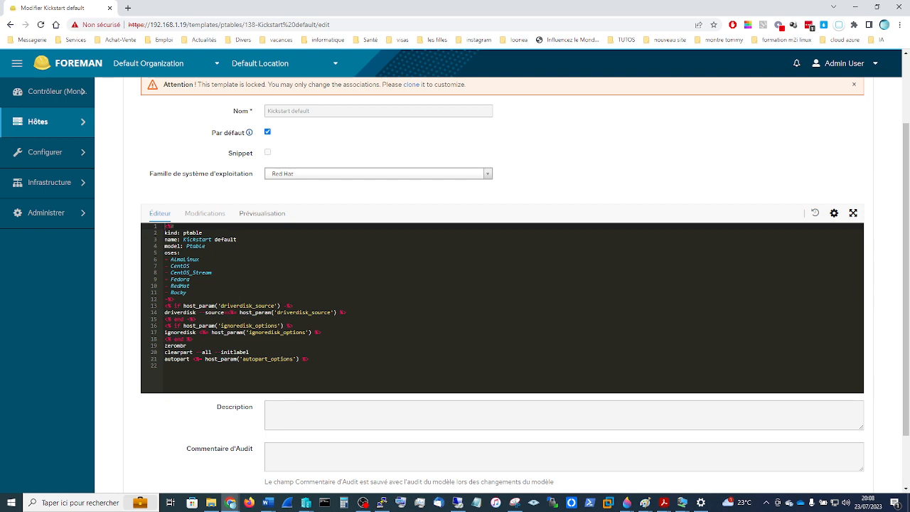
scroll(384, 378, down, 1)
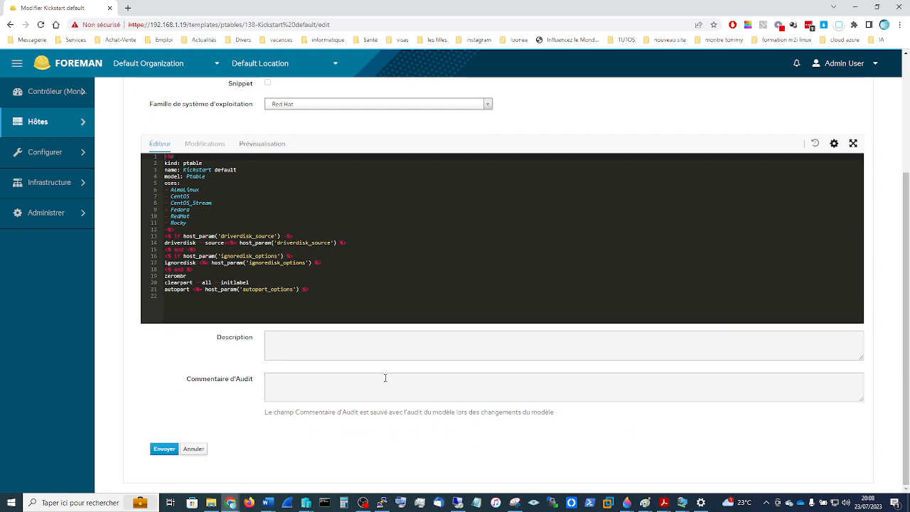
scroll(384, 377, up, 1)
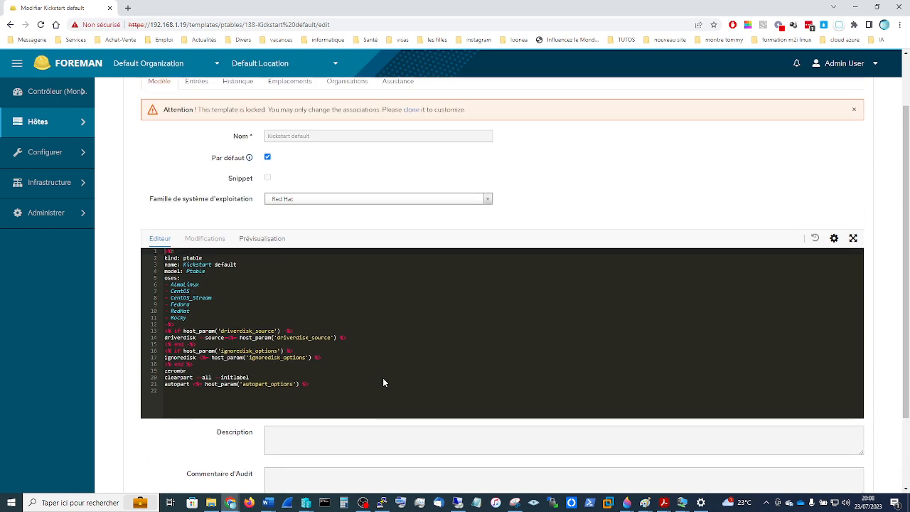
- Try choosing Windows as the operating system family of the Kickstart default partition table
click(282, 202)
scroll(302, 227, up, 1)
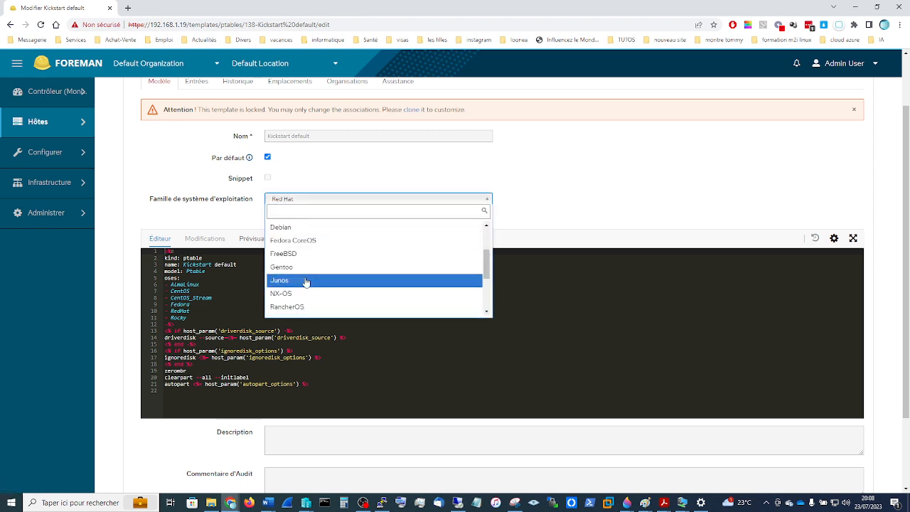
scroll(306, 282, down, 3)
scroll(306, 282, down, 2)
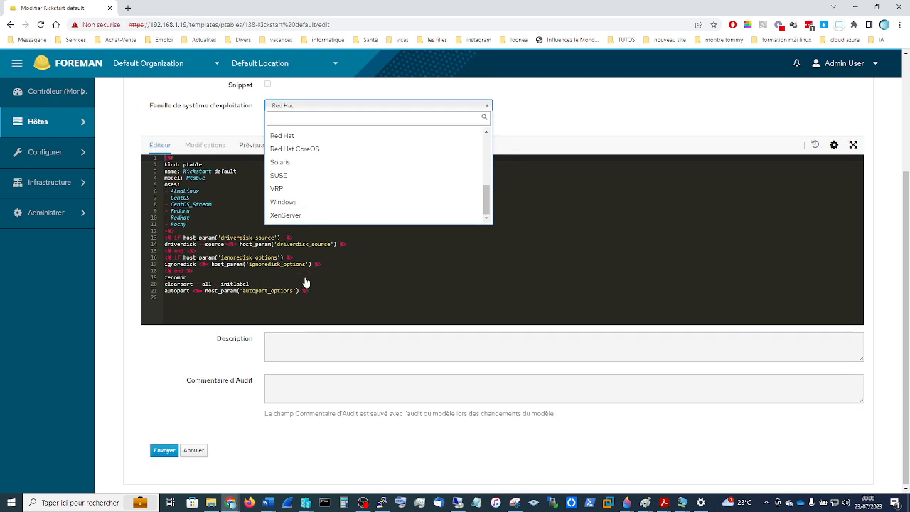
click(284, 199)
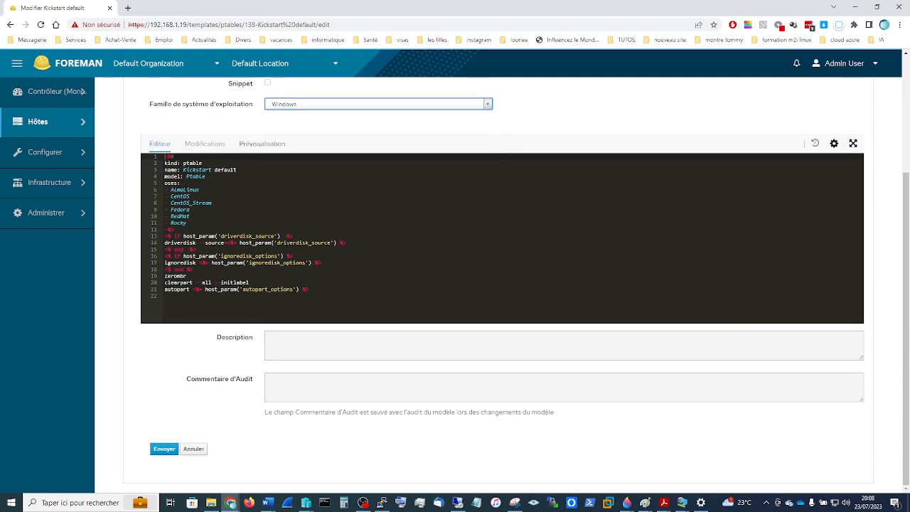
click(592, 100)
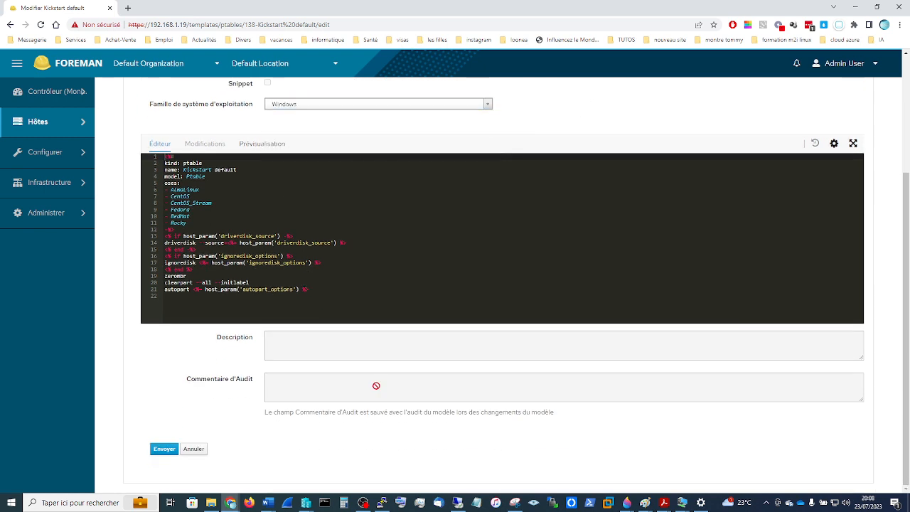
scroll(375, 385, up, 2)
- Open a new host group form to examine its fields, and view the list of Puppet environments
mouse_move(80, 155)
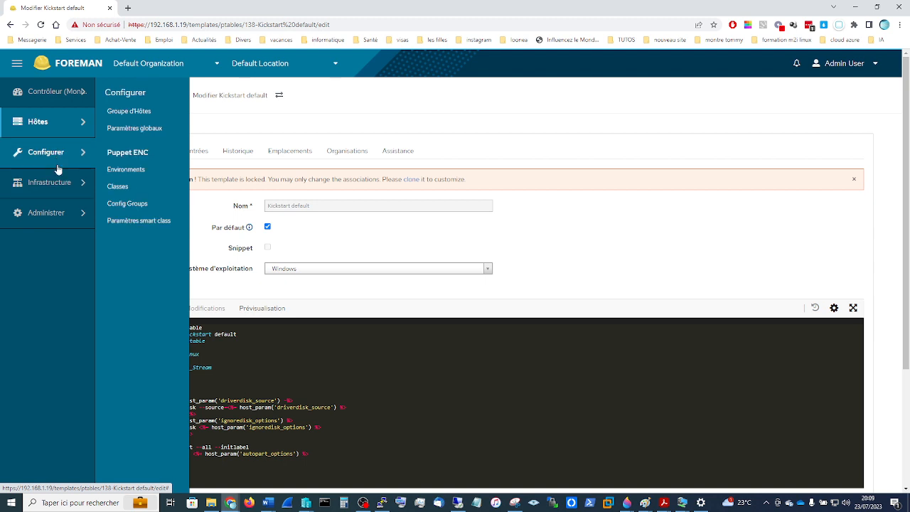
mouse_move(54, 129)
click(139, 115)
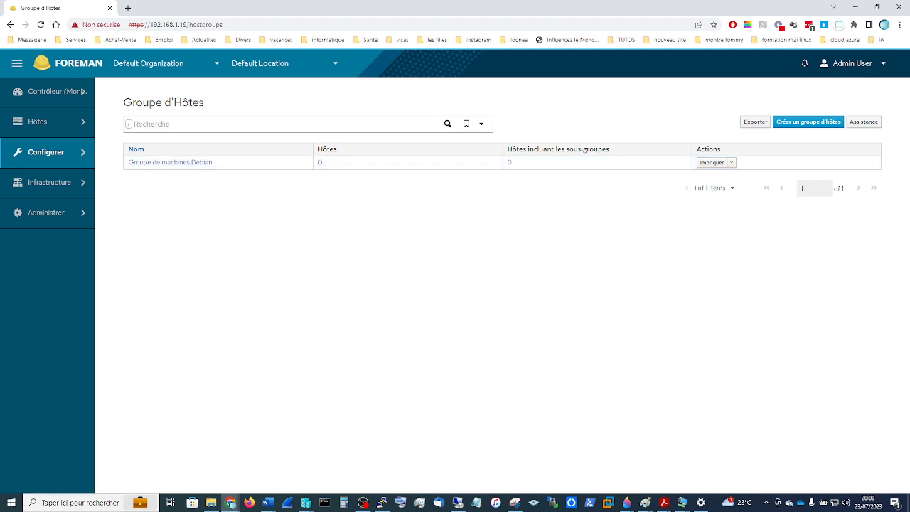
click(797, 123)
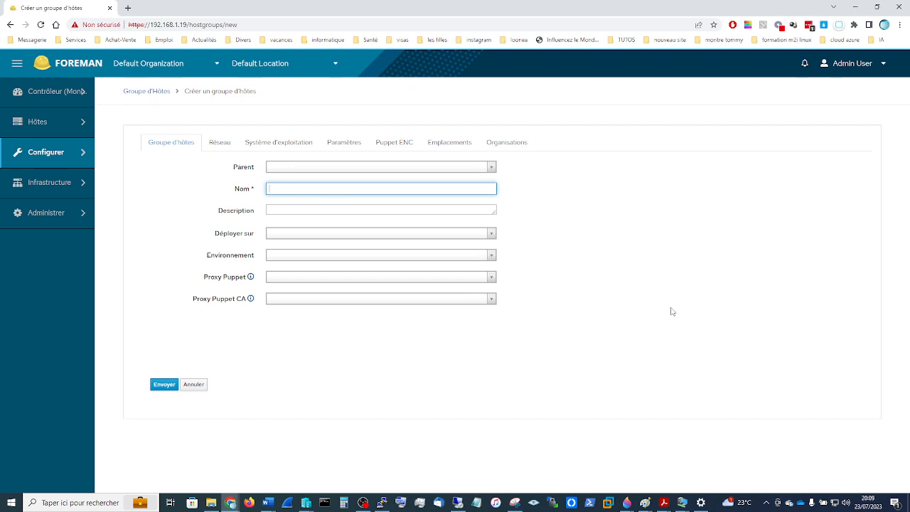
mouse_move(45, 160)
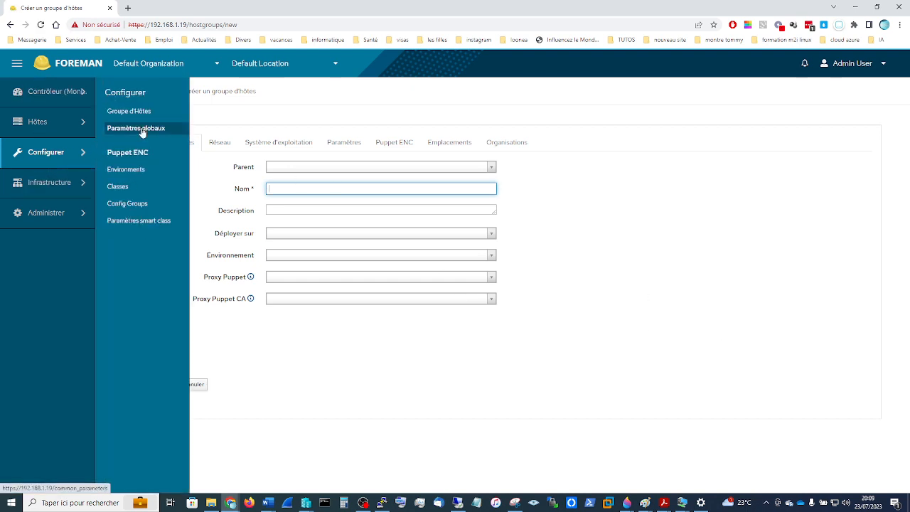
click(134, 173)
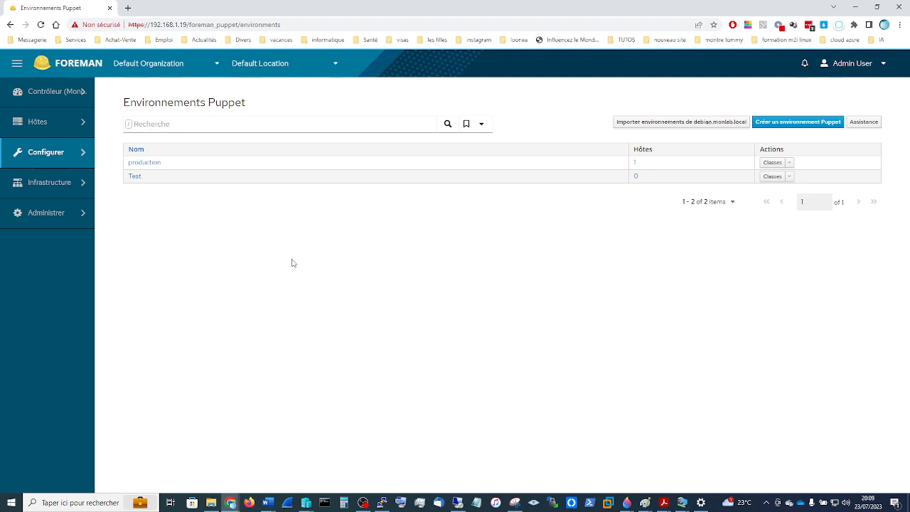
- View the infrastructure pages for realms and HTTP proxies
mouse_move(78, 182)
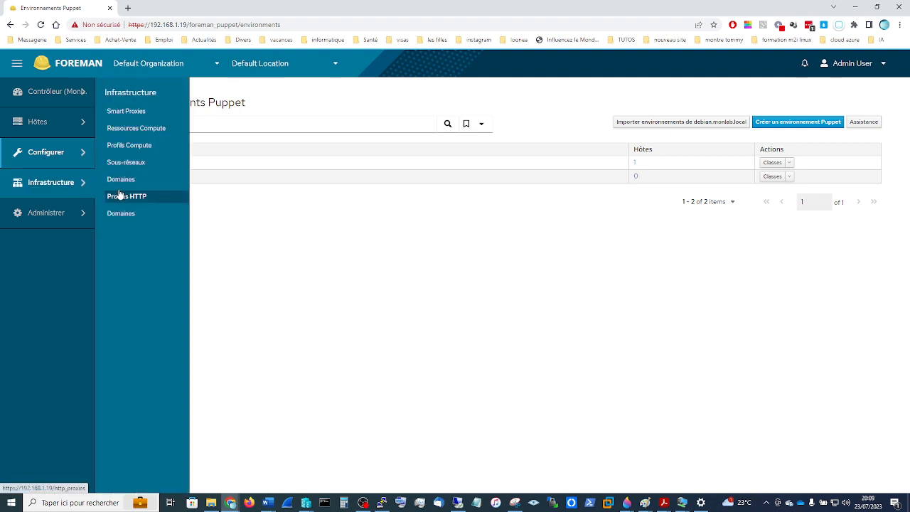
click(134, 213)
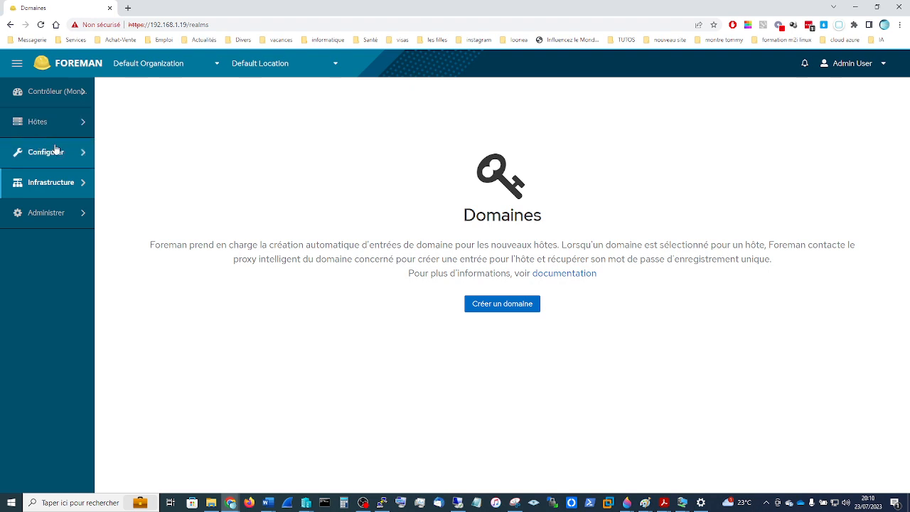
mouse_move(53, 189)
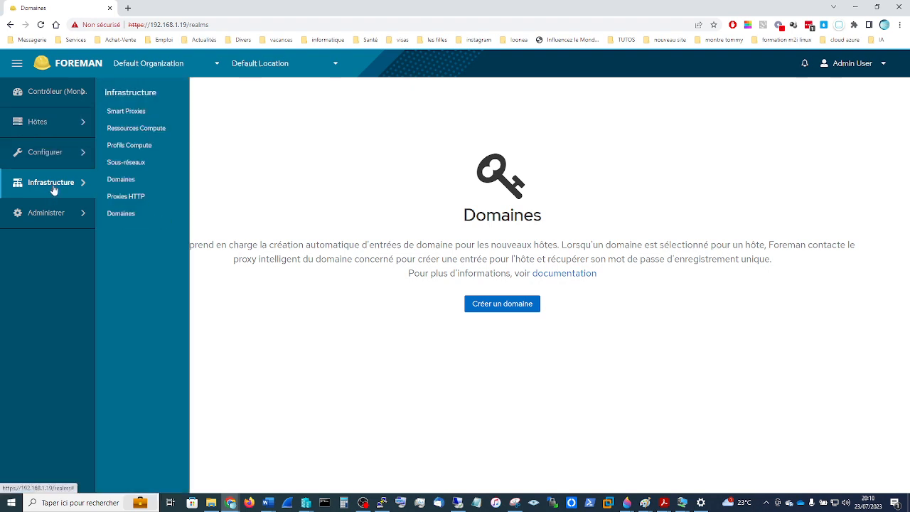
click(139, 197)
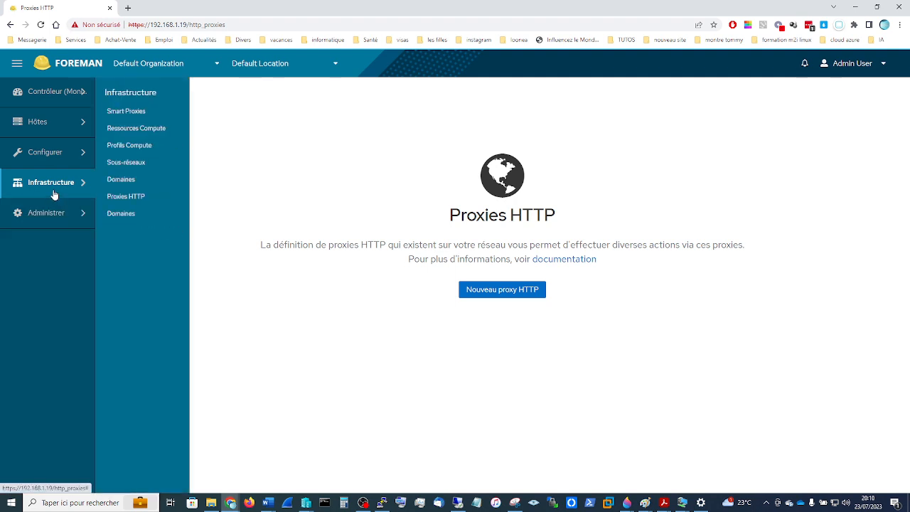
- Open the list of organizations in the administration settings
mouse_move(53, 218)
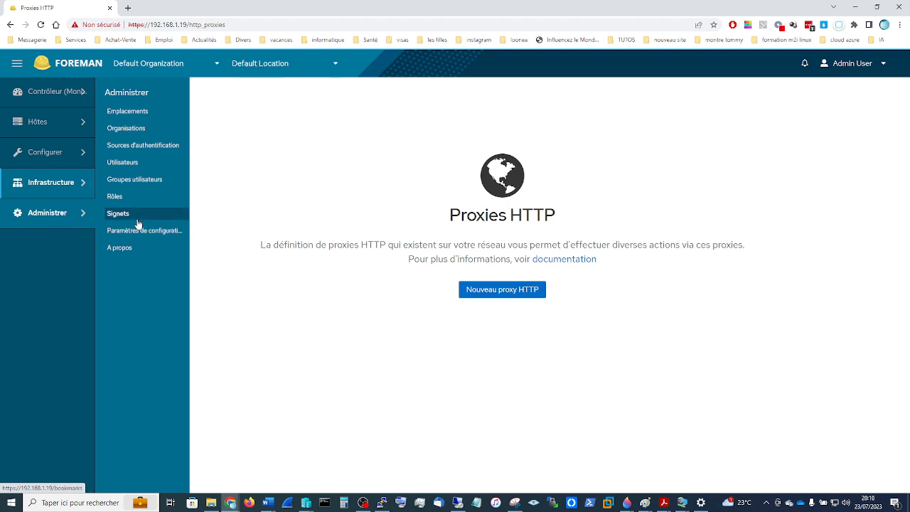
click(141, 130)
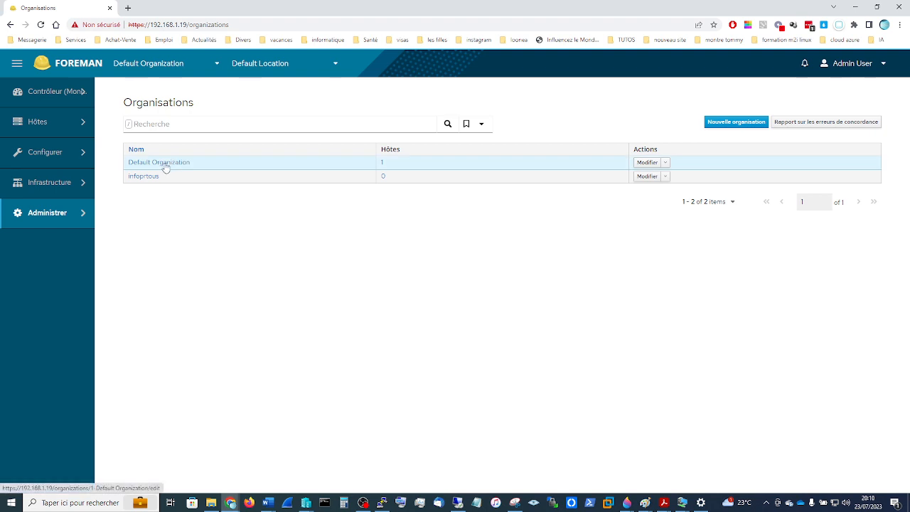
- Delete the Default Organization from the organizations list and confirm the deletion
click(664, 163)
click(645, 199)
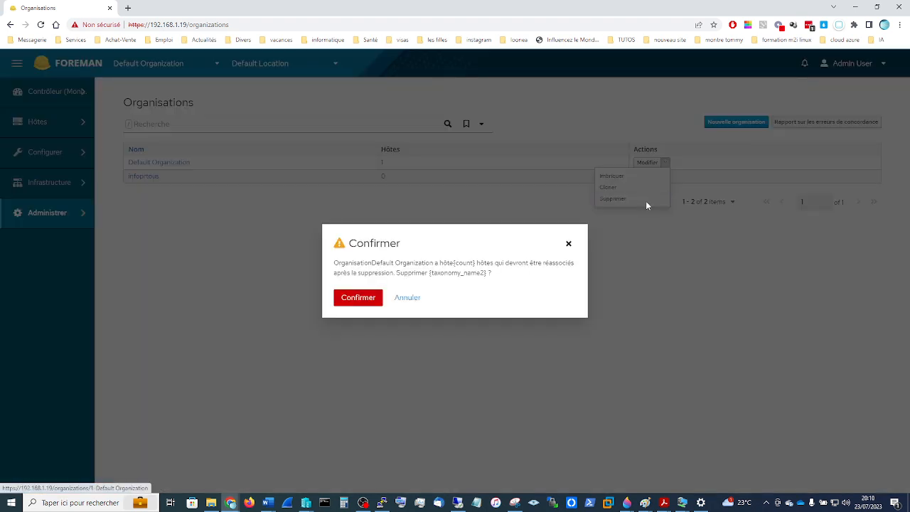
click(364, 306)
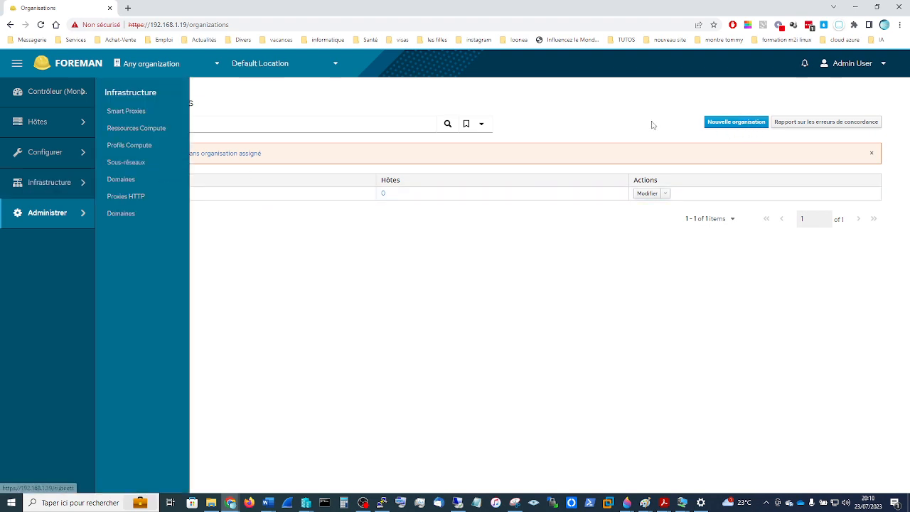
- Open a new organization form and examine the available parent organizations without choosing one
click(719, 127)
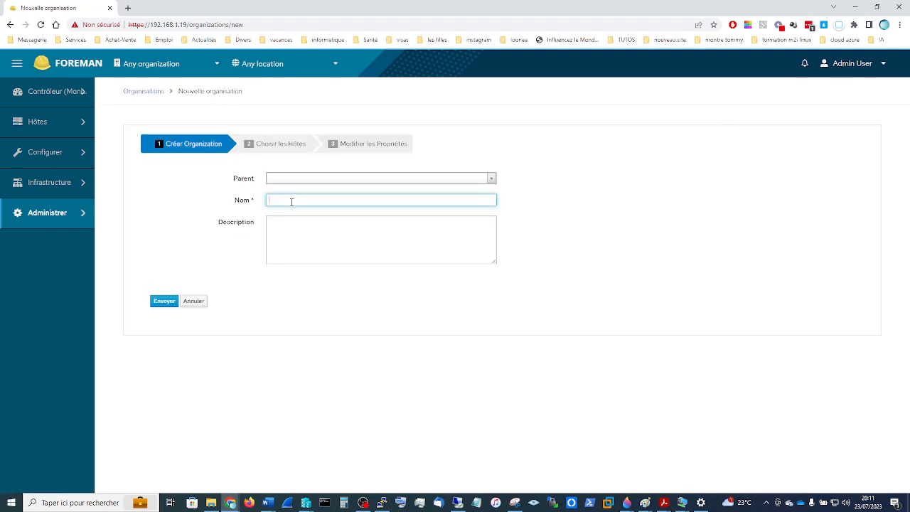
click(299, 179)
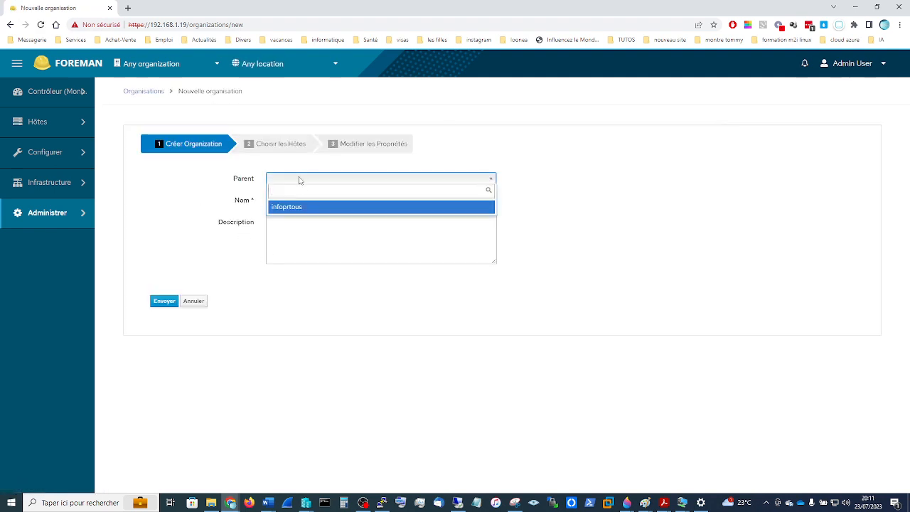
click(557, 211)
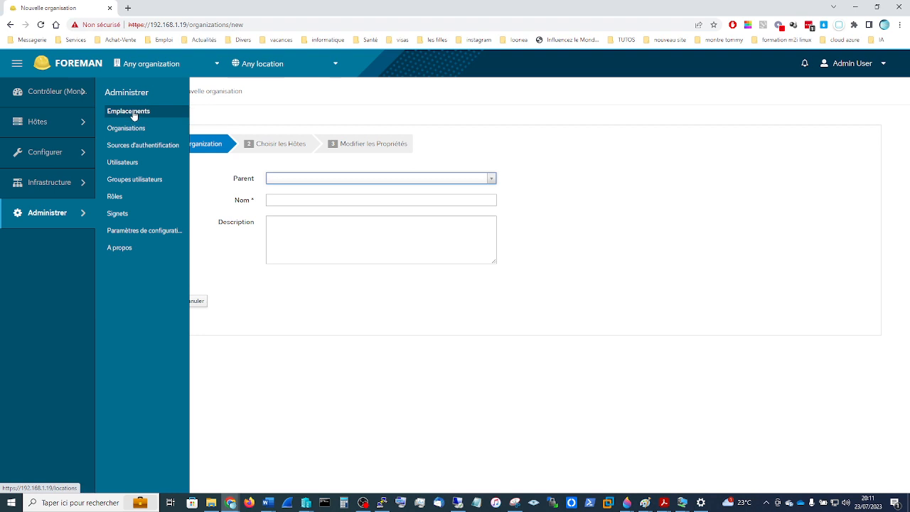
- Delete the Default Location from the locations list and confirm the deletion
click(133, 113)
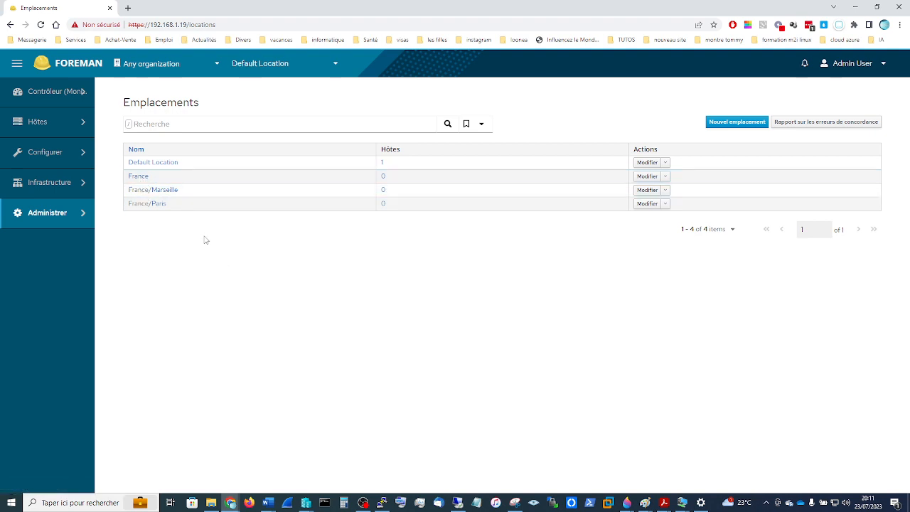
click(665, 163)
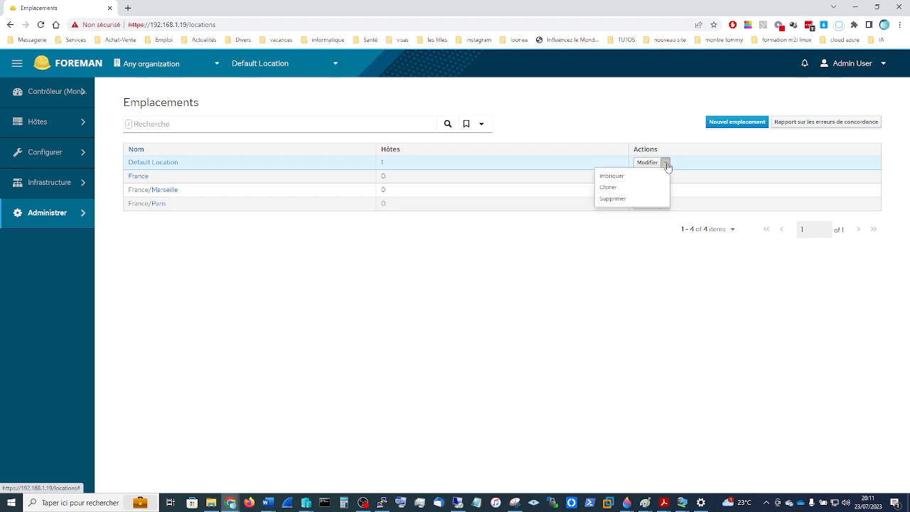
click(624, 199)
click(359, 298)
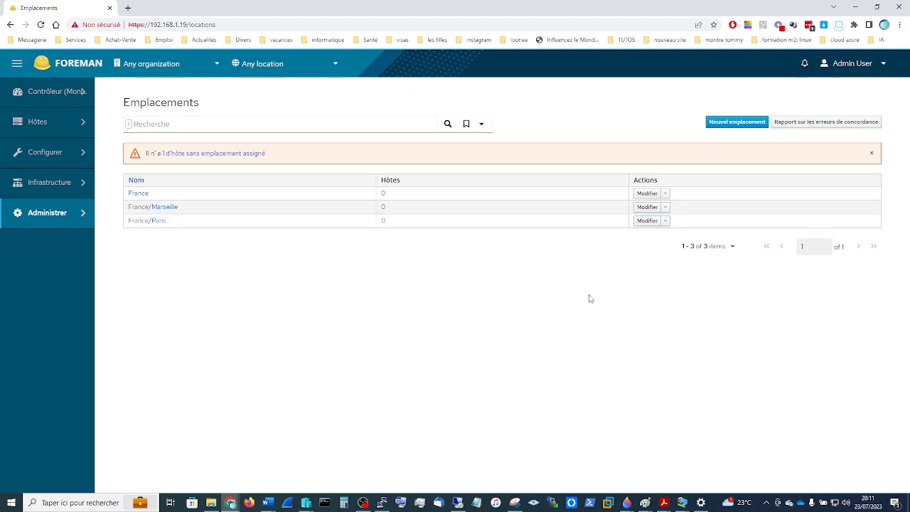
- View the authentication sources page and the list of users in the administration settings
mouse_move(59, 218)
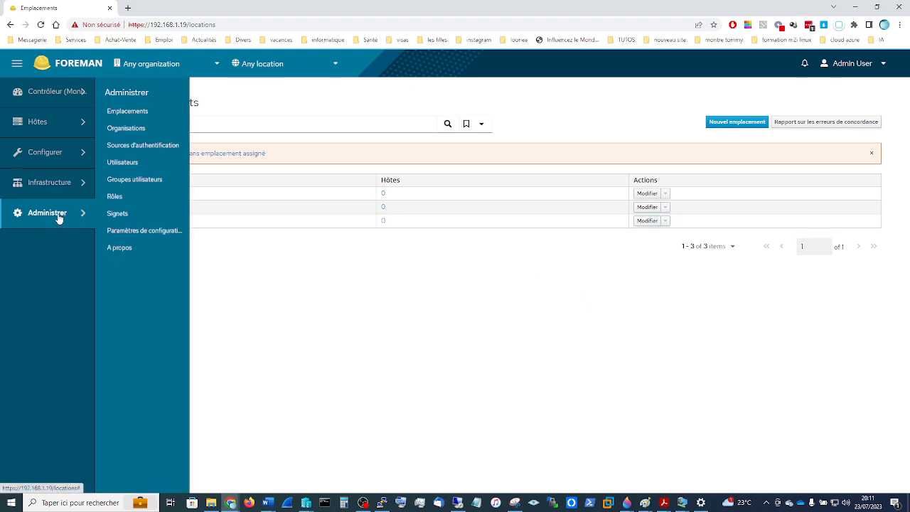
click(137, 146)
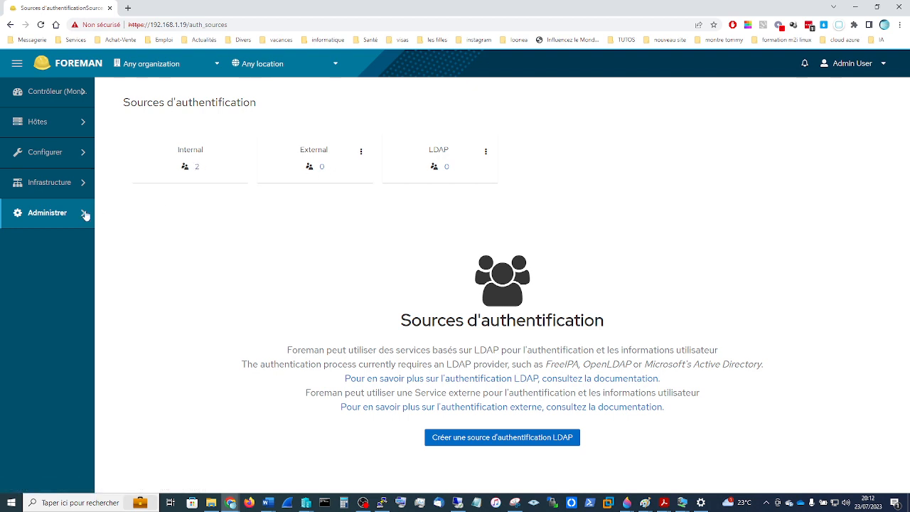
mouse_move(69, 217)
mouse_move(61, 218)
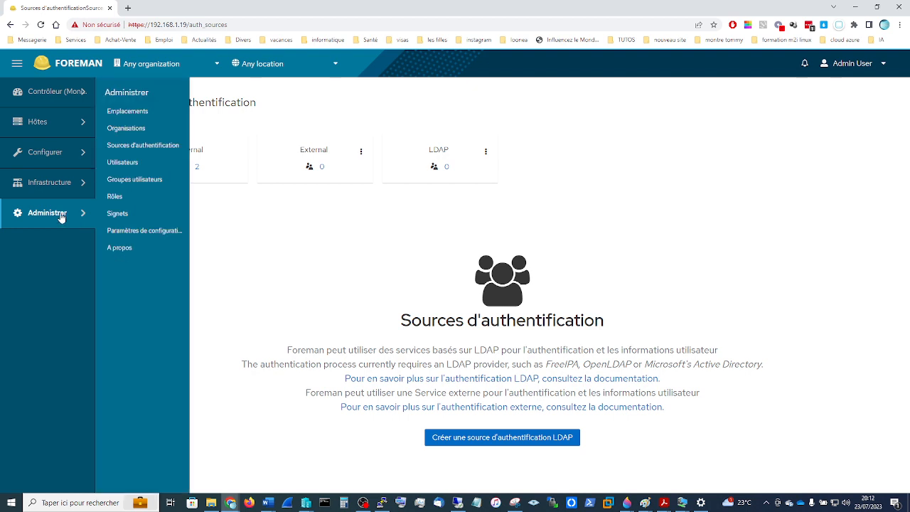
click(123, 162)
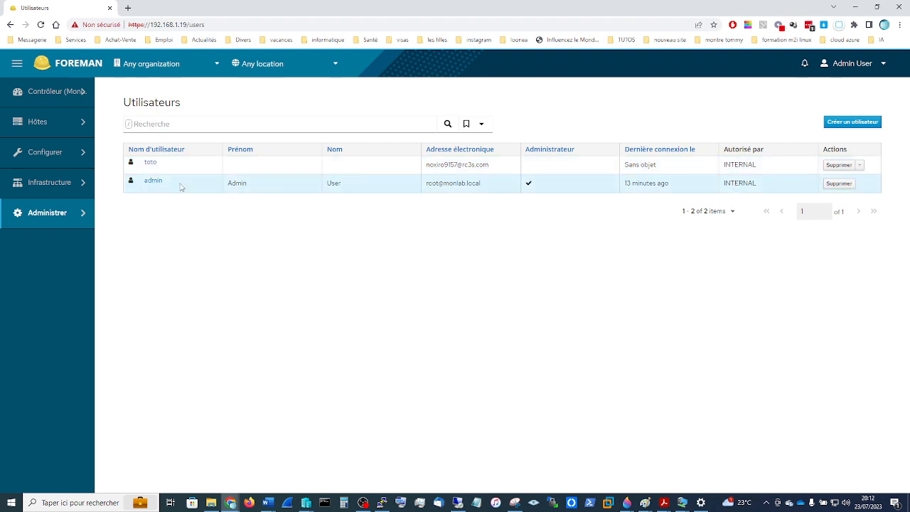
- View the user groups page and examine the list of roles with their descriptions
mouse_move(54, 196)
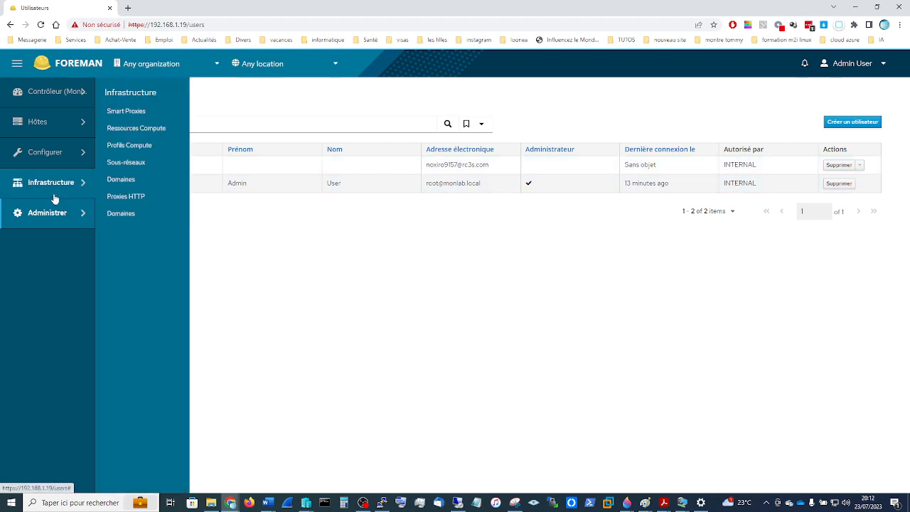
mouse_move(56, 212)
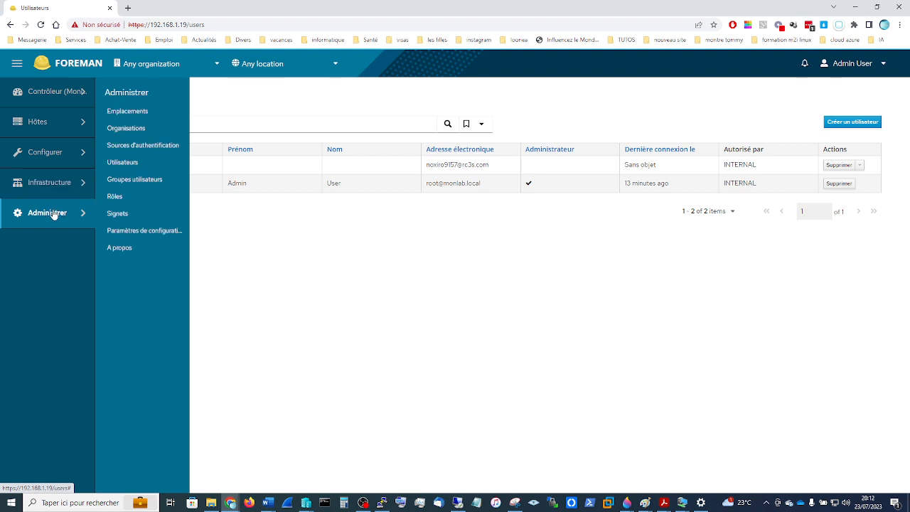
click(142, 179)
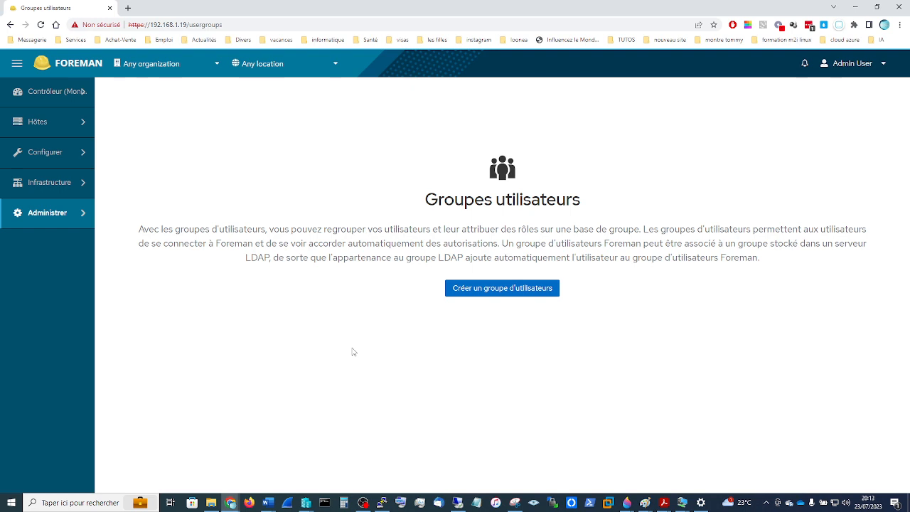
mouse_move(43, 213)
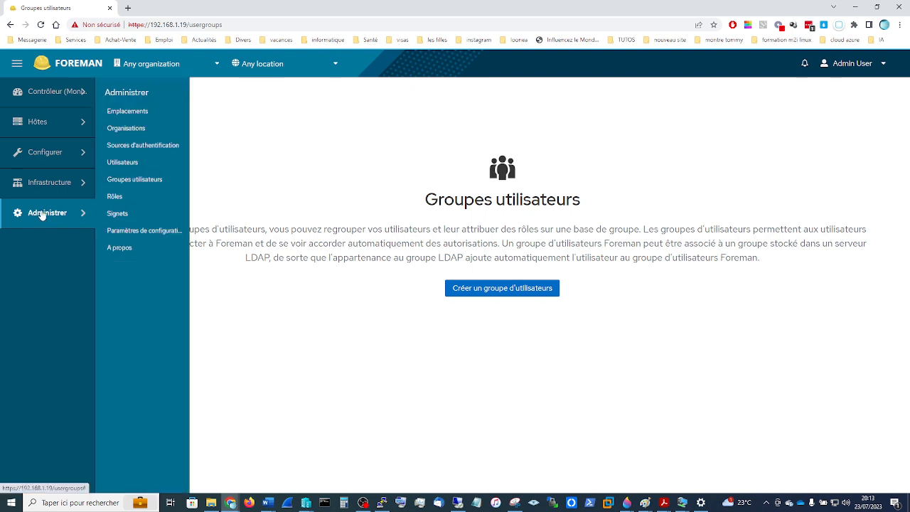
click(118, 205)
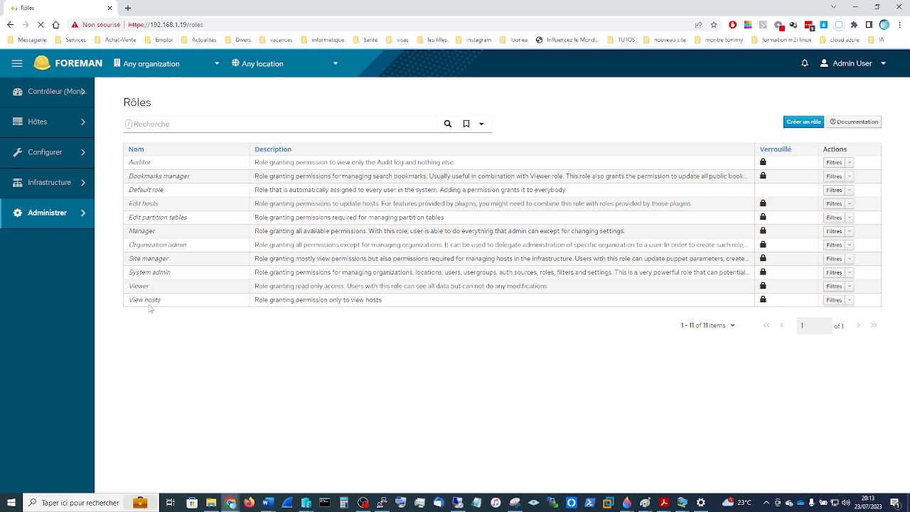
drag(162, 304, 113, 303)
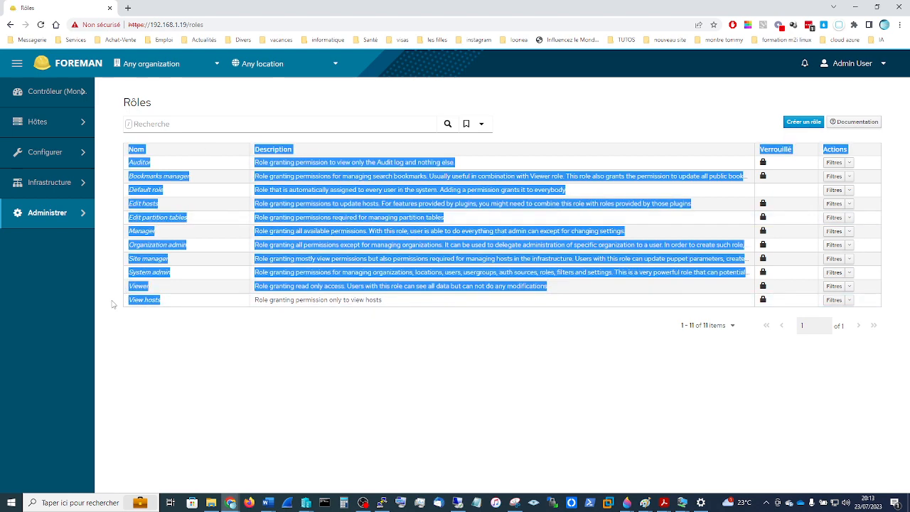
click(172, 307)
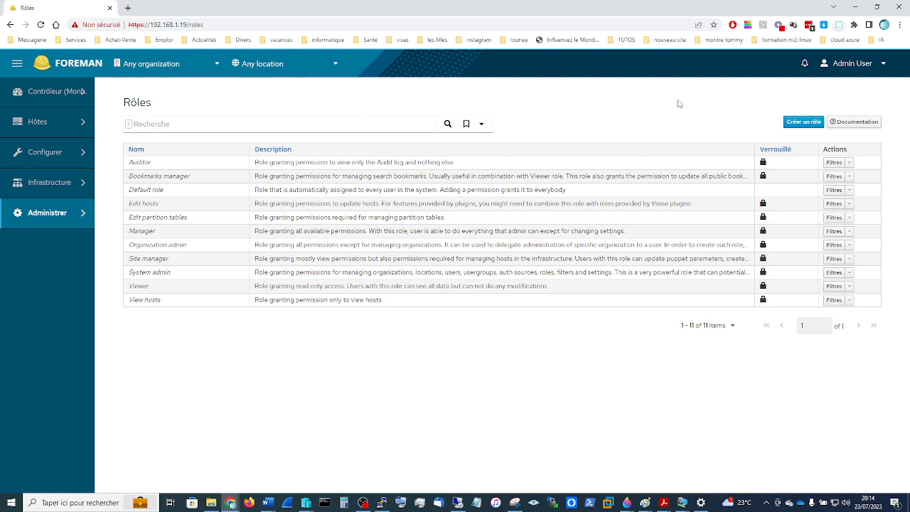
click(16, 66)
click(14, 66)
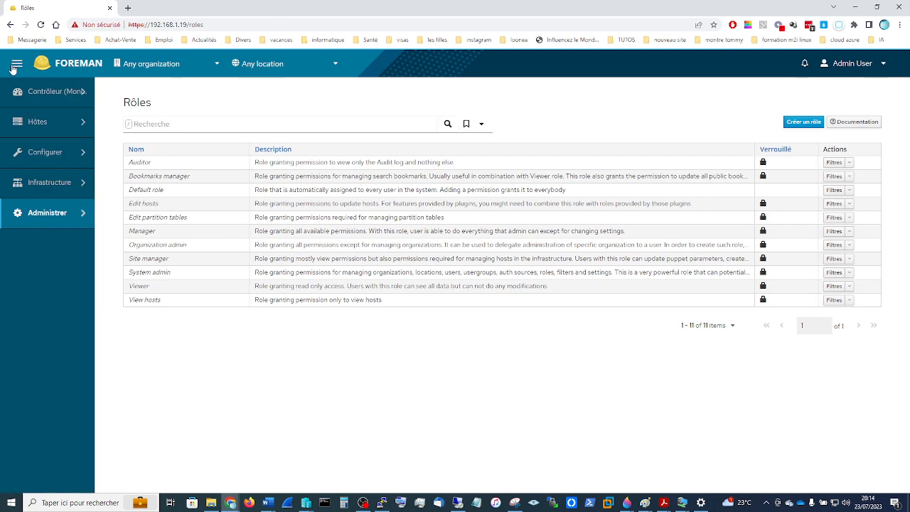